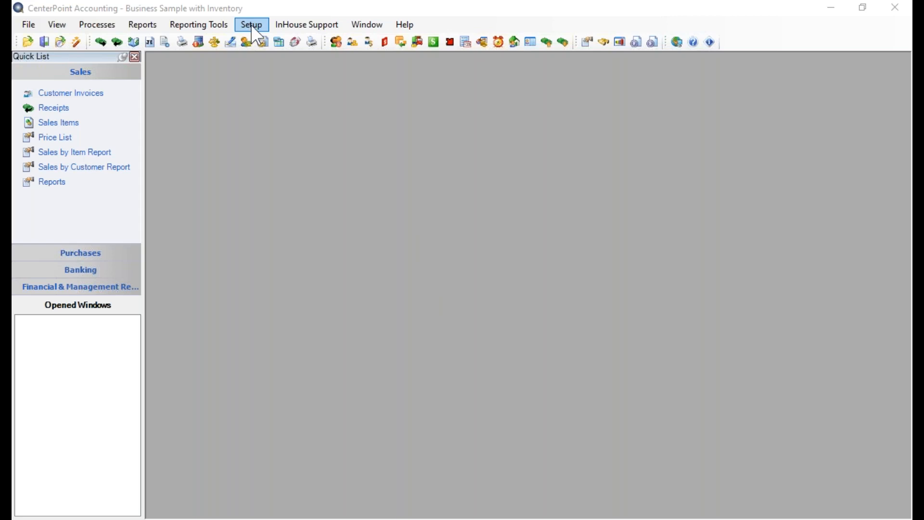
# Create a new lotted/serialized inventory definition named Protein Bars, keeping its type as Lotted.
pyautogui.click(251, 25)
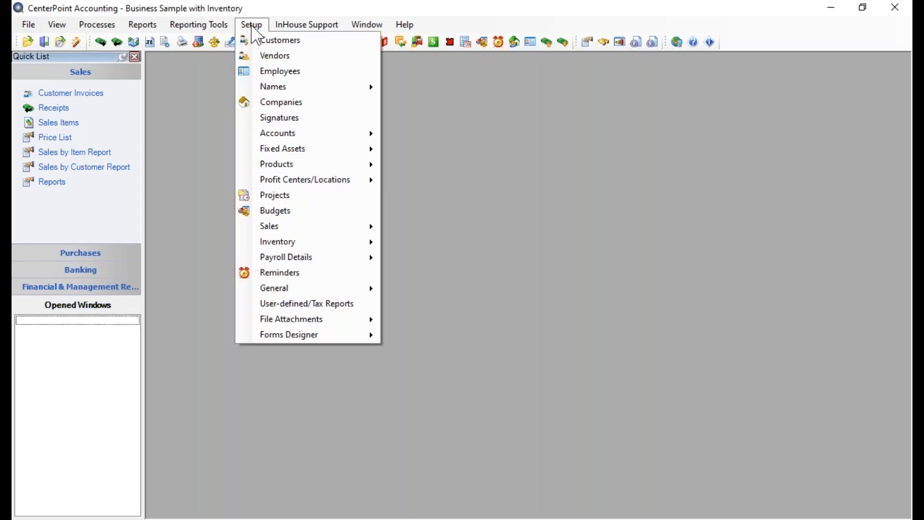
pyautogui.moveTo(285, 244)
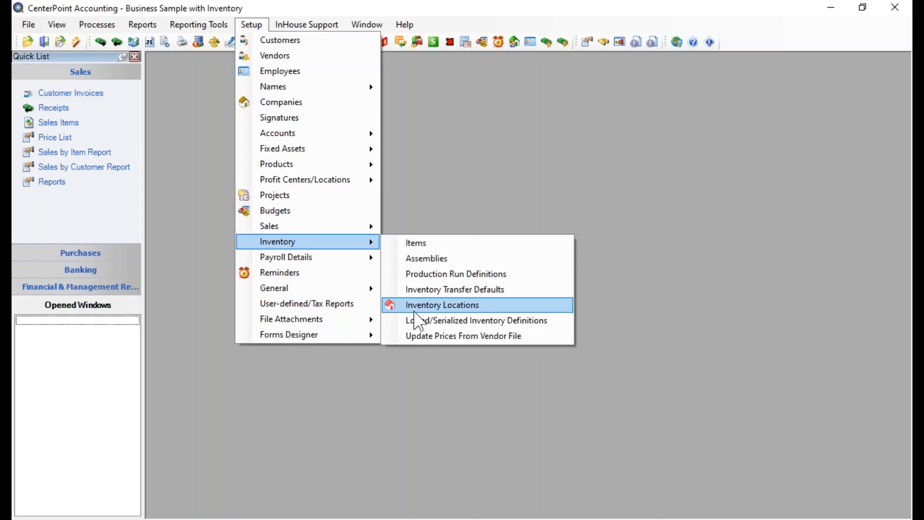
pyautogui.click(418, 326)
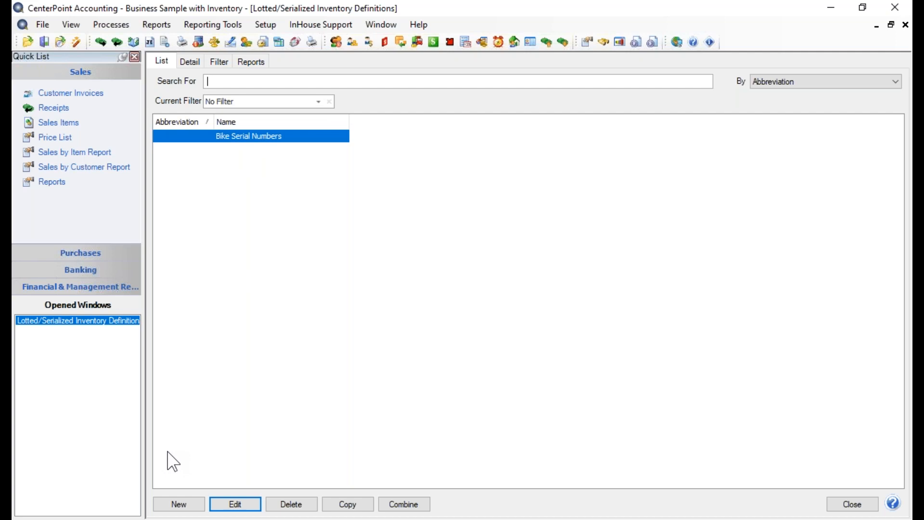
pyautogui.click(175, 505)
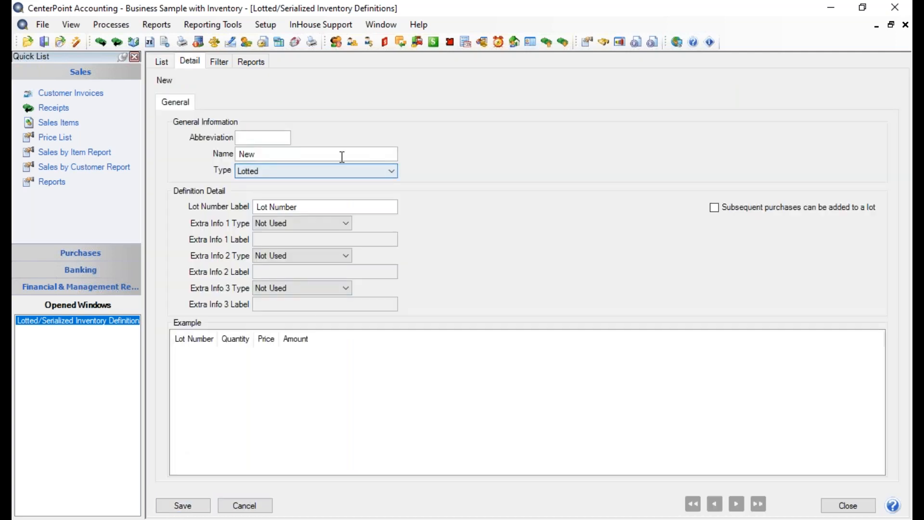
pyautogui.press('Tab')
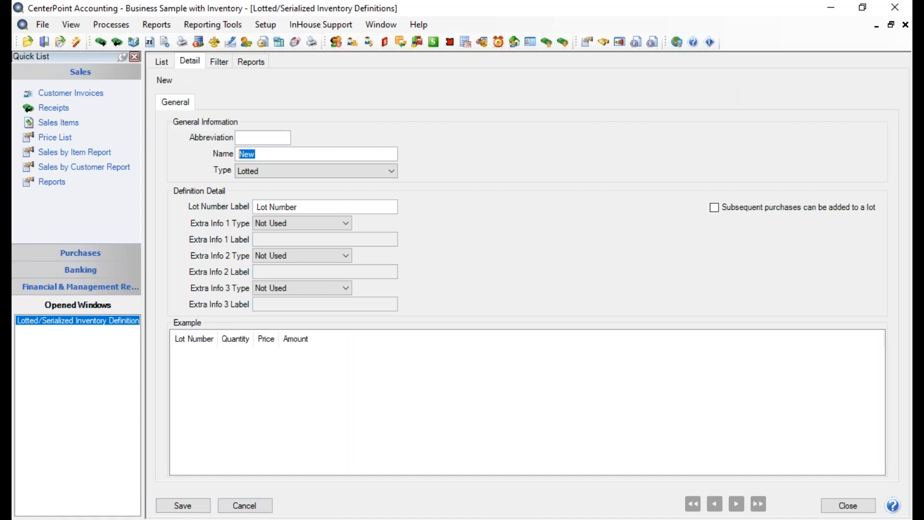
pyautogui.write('Pr')
pyautogui.press('BackSpace')
pyautogui.write('rotein Bars')
pyautogui.press('Tab')
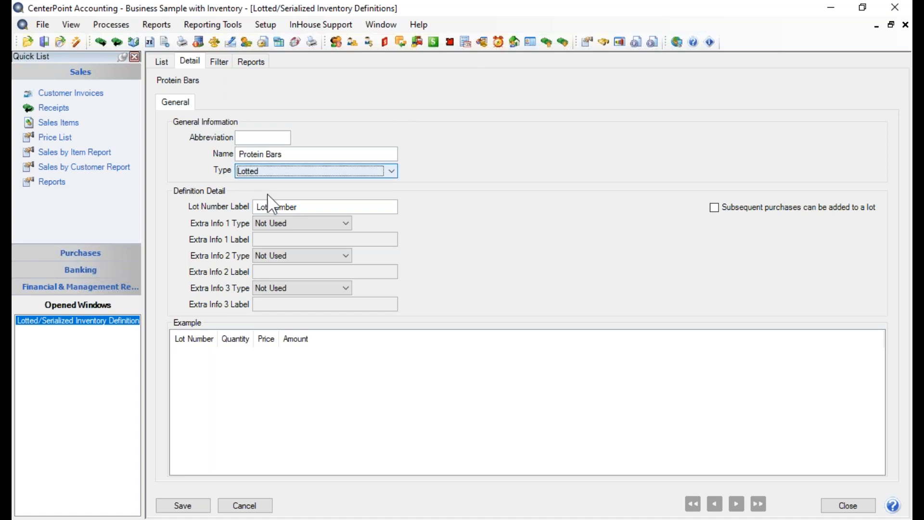
pyautogui.click(392, 171)
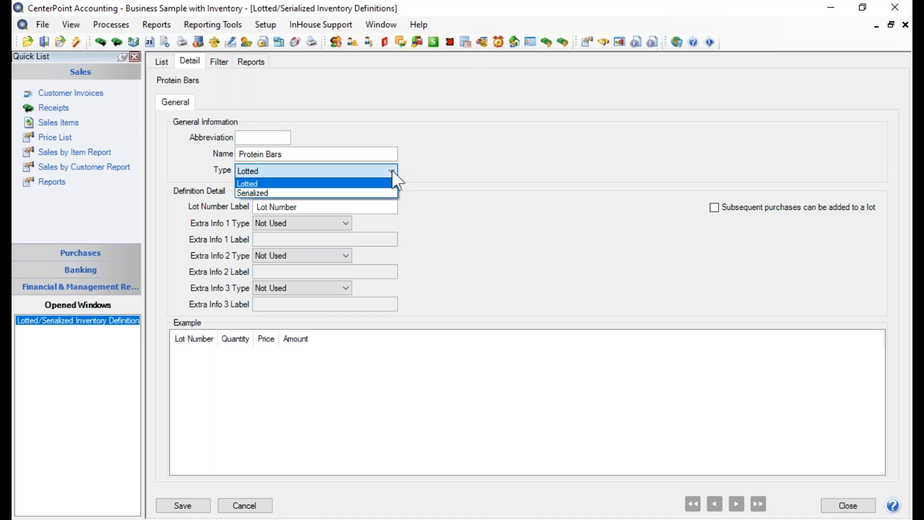
pyautogui.click(392, 170)
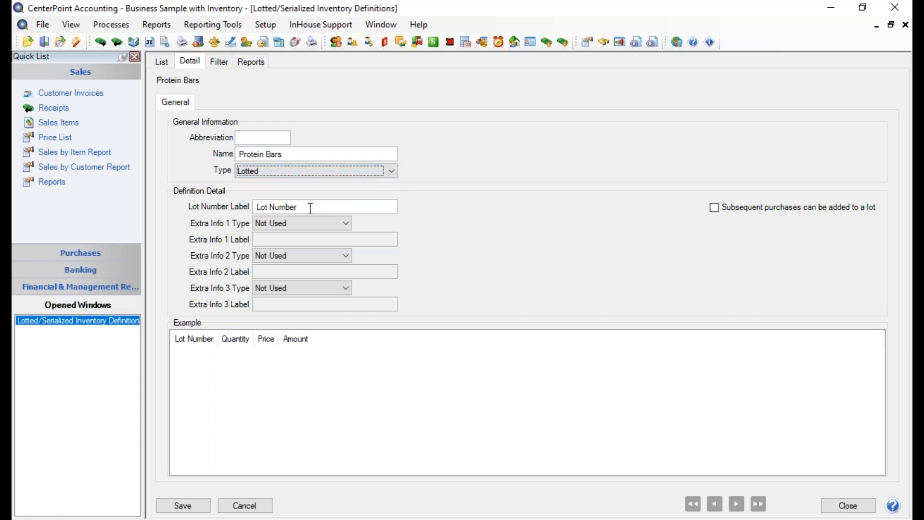
# Set the definition's Extra Info 1 type to Date and label it Expiration Date.
pyautogui.moveTo(311, 207); pyautogui.dragTo(237, 225)
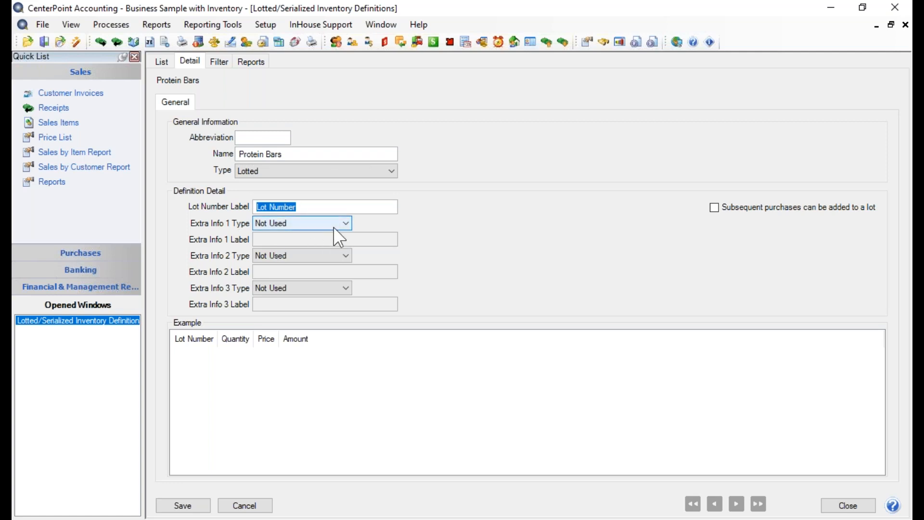
pyautogui.click(348, 224)
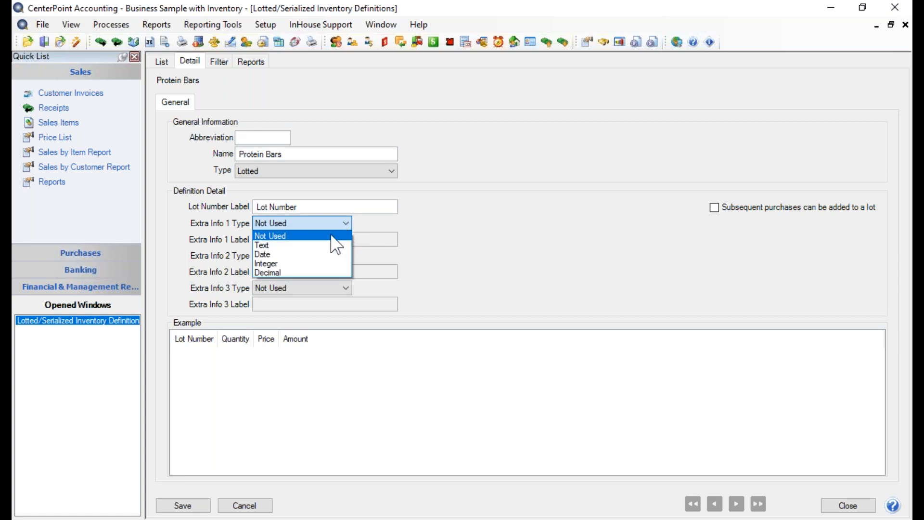
pyautogui.click(293, 254)
pyautogui.click(302, 241)
pyautogui.write('E')
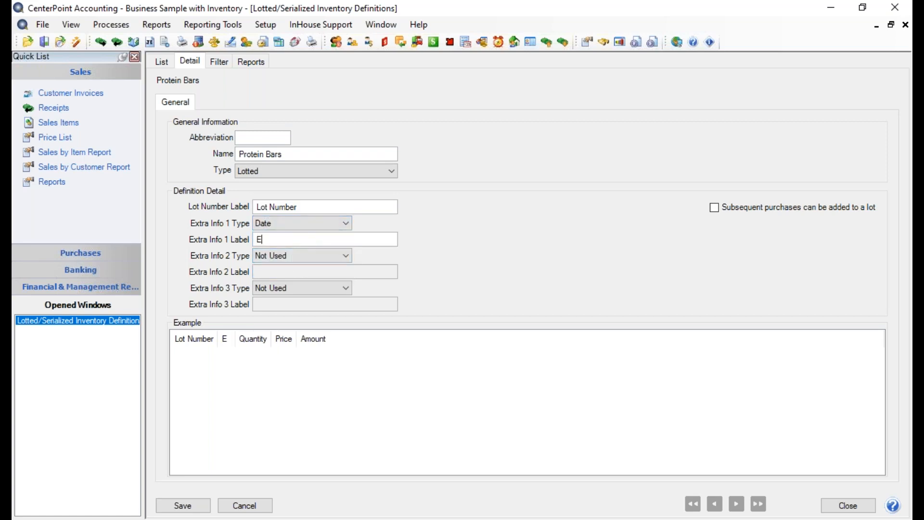
pyautogui.write('xpiration Date')
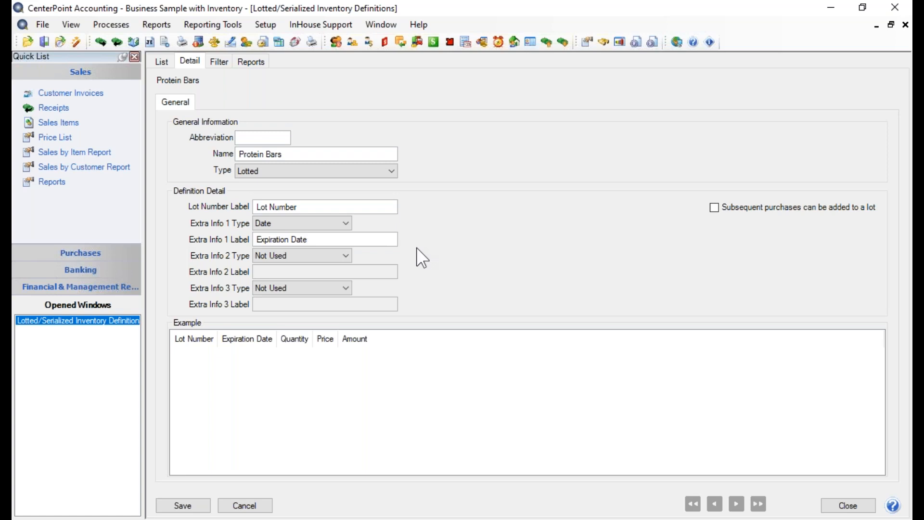
# Set the definition's Extra Info 2 type to Text and label it Flavor.
pyautogui.click(349, 258)
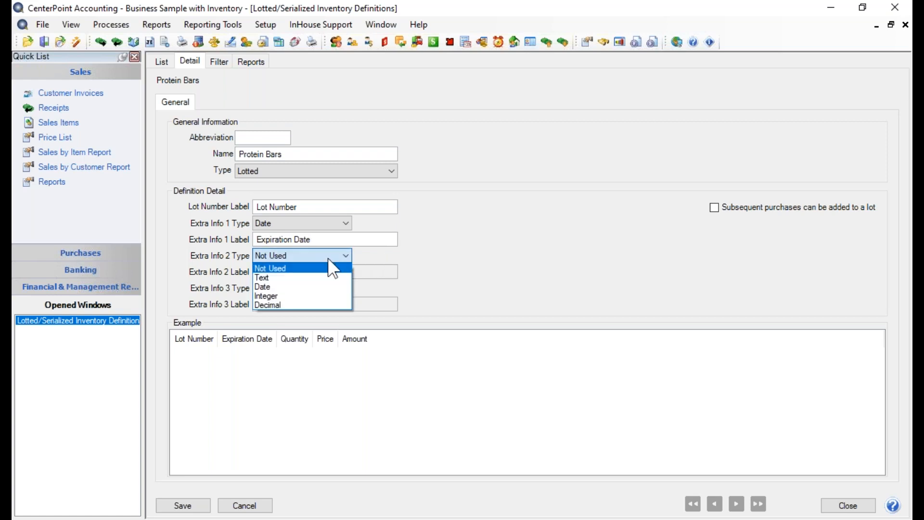
pyautogui.click(306, 277)
pyautogui.click(305, 276)
pyautogui.write('Flavor')
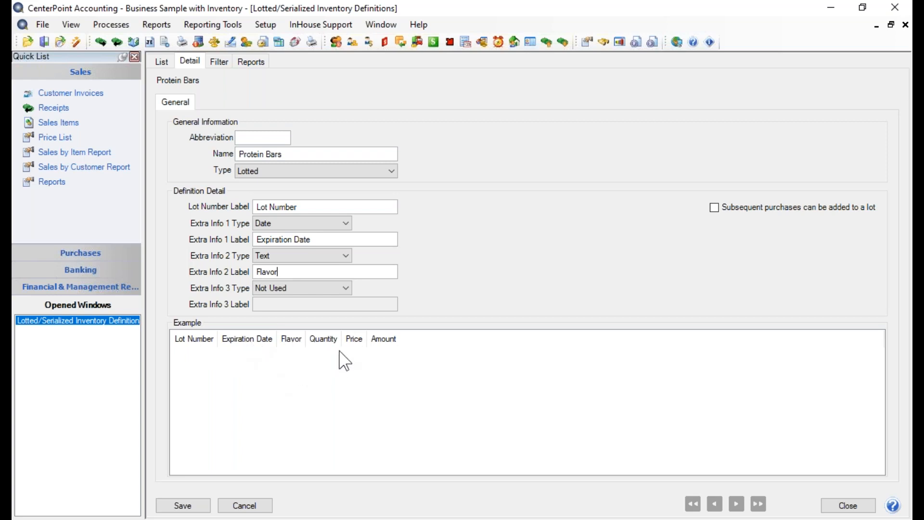
# Allow subsequent purchases to be added to a lot, and save and close the Protein Bars definition.
pyautogui.click(714, 208)
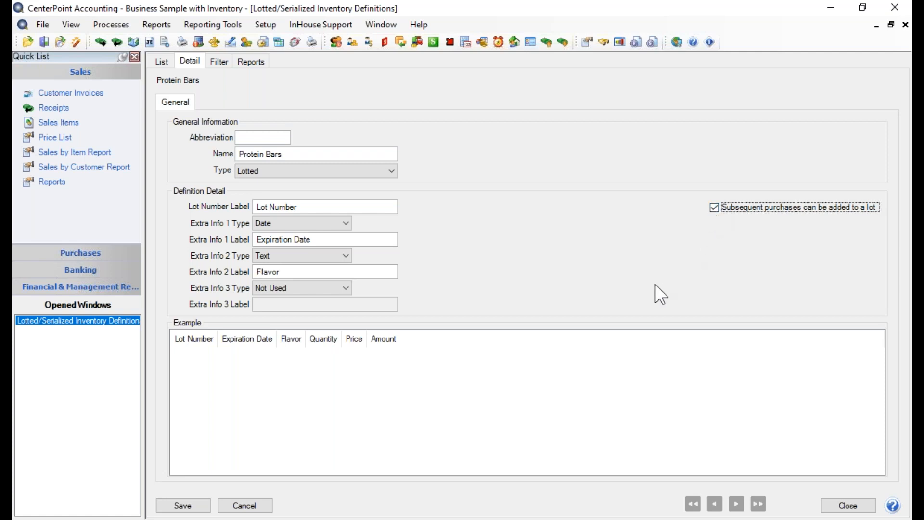
pyautogui.click(176, 506)
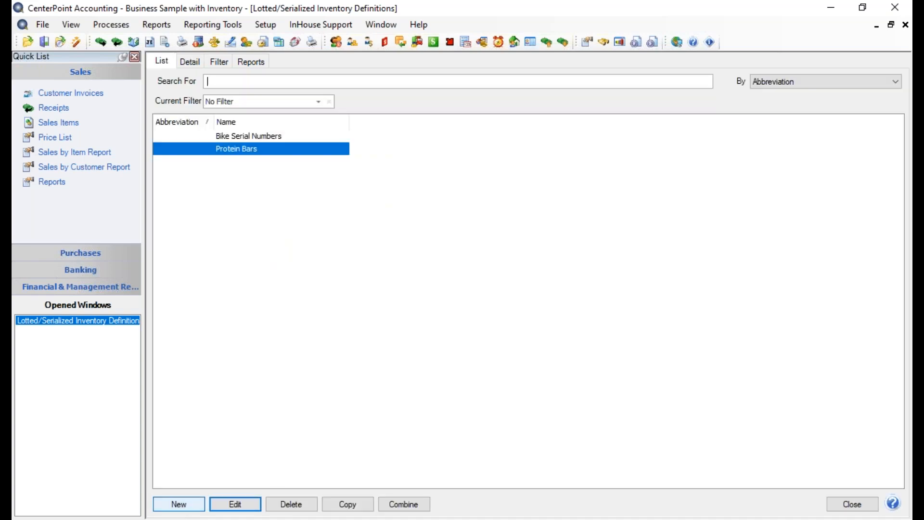
pyautogui.click(855, 506)
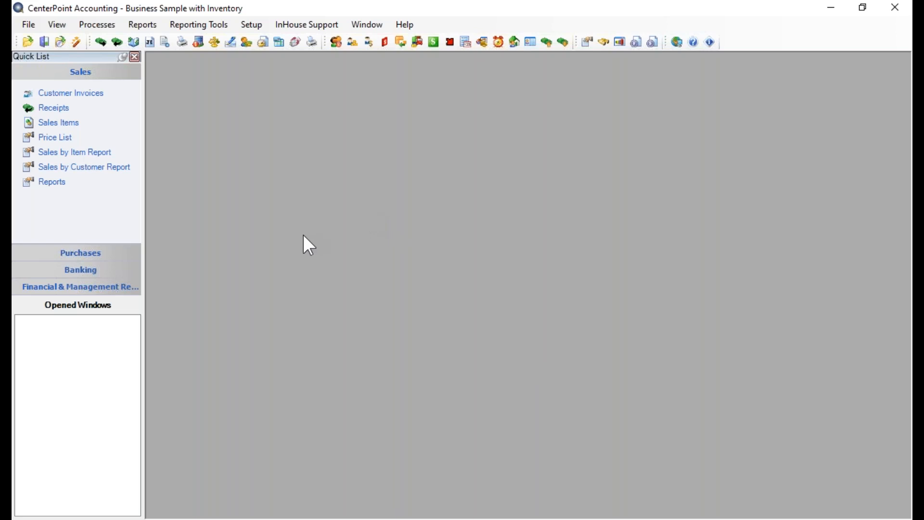
# Create a new inventory item and enter Dynamic Protein as its abbreviation.
pyautogui.click(246, 26)
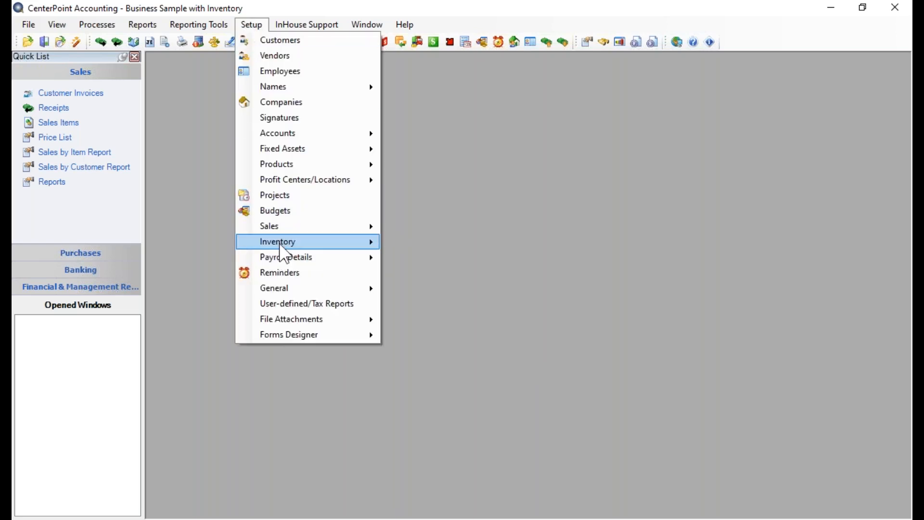
pyautogui.moveTo(284, 249)
pyautogui.click(436, 244)
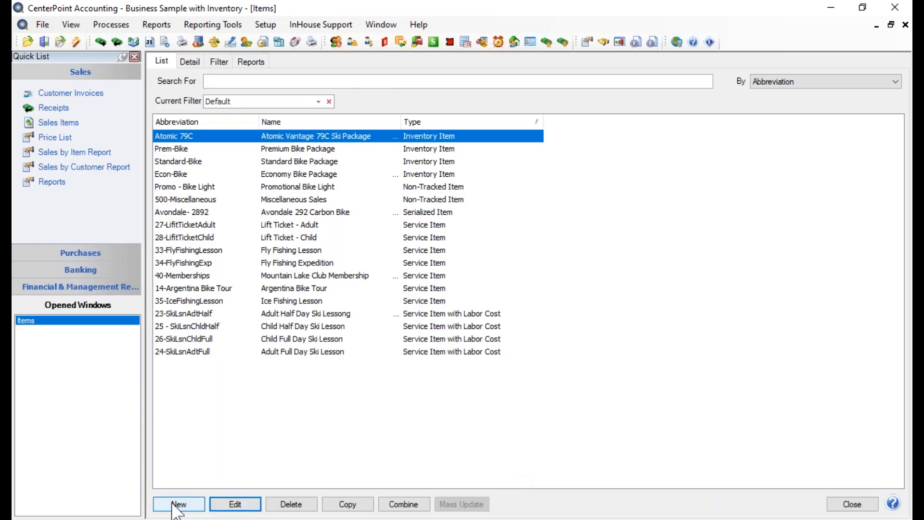
pyautogui.click(180, 505)
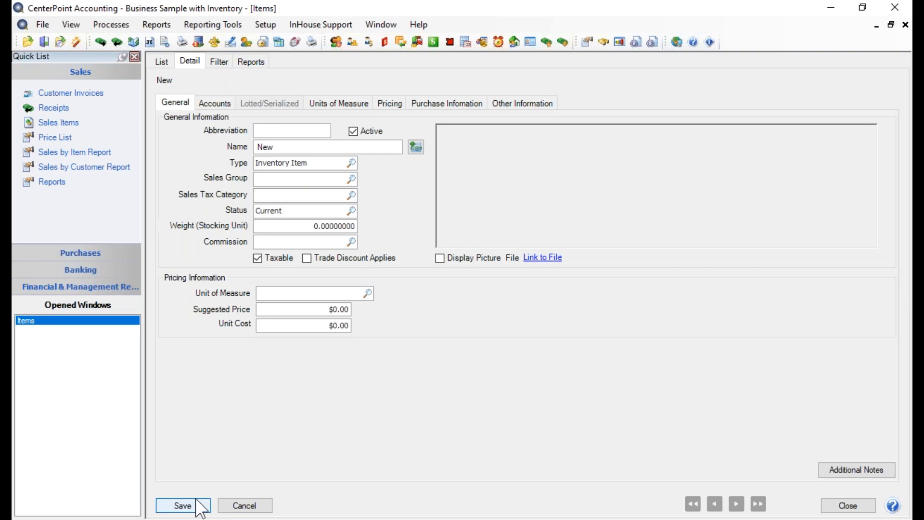
pyautogui.write('Dynac')
pyautogui.press('BackSpace')
pyautogui.write('vci')
pyautogui.press('BackSpace')
pyautogui.write('mic Protein')
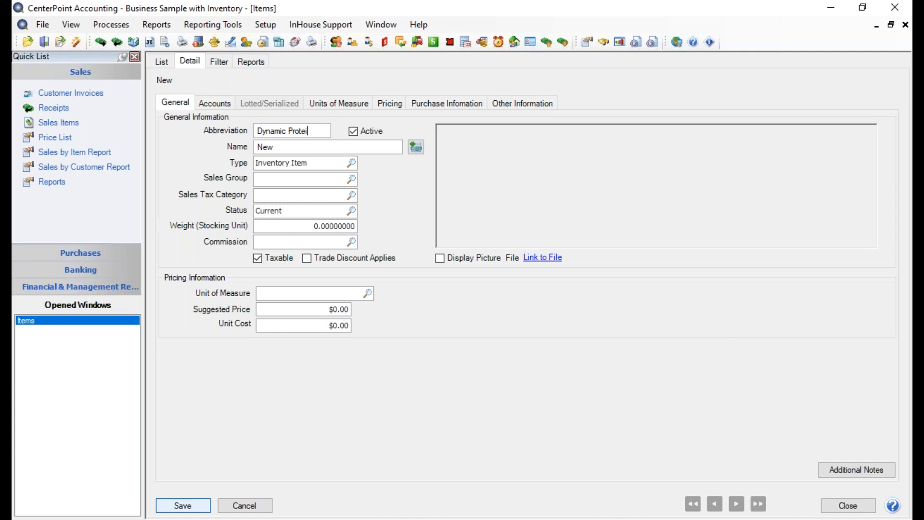
# Enter Dynamic Protein Bars as the new item's name.
pyautogui.press('Tab')
pyautogui.press('Tab')
pyautogui.write('Dan')
pyautogui.press('BackSpace')
pyautogui.press('BackSpace')
pyautogui.write('ynamic Pro')
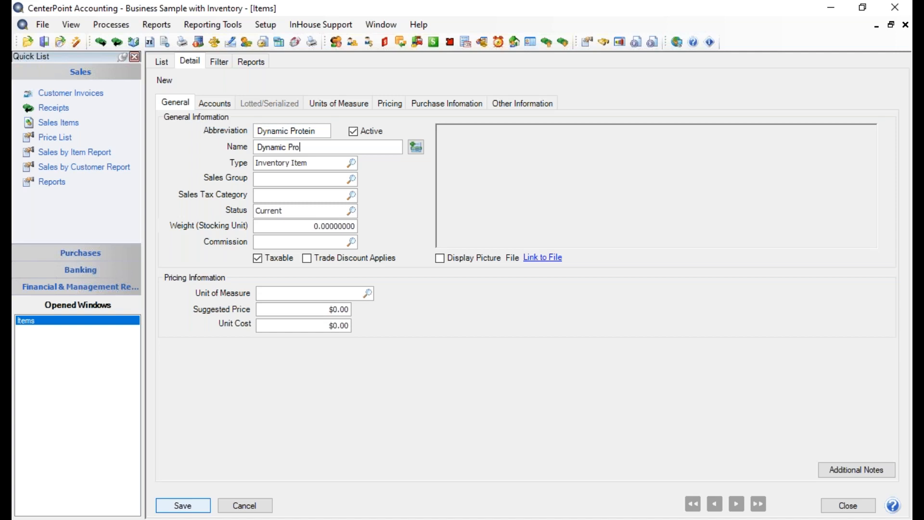
pyautogui.write('tein Bars')
# View the item's additional description and close it without entering any text.
pyautogui.click(421, 142)
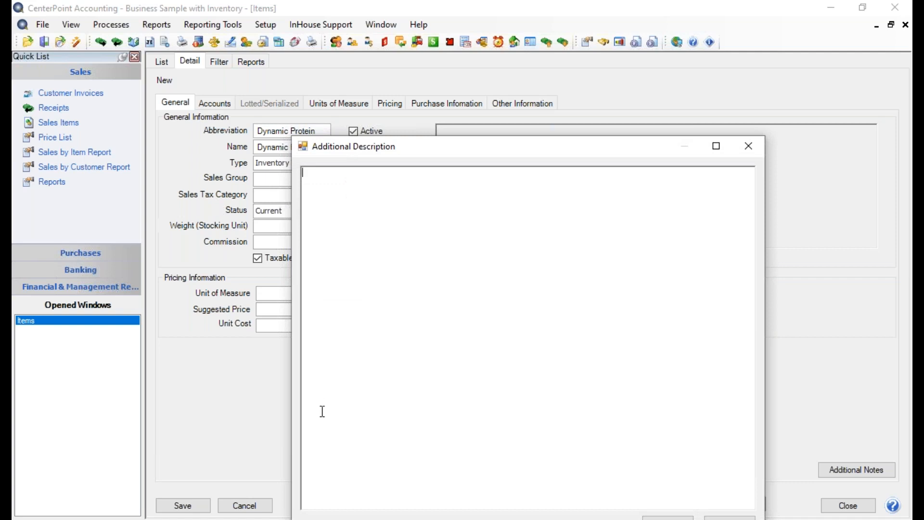
pyautogui.click(746, 148)
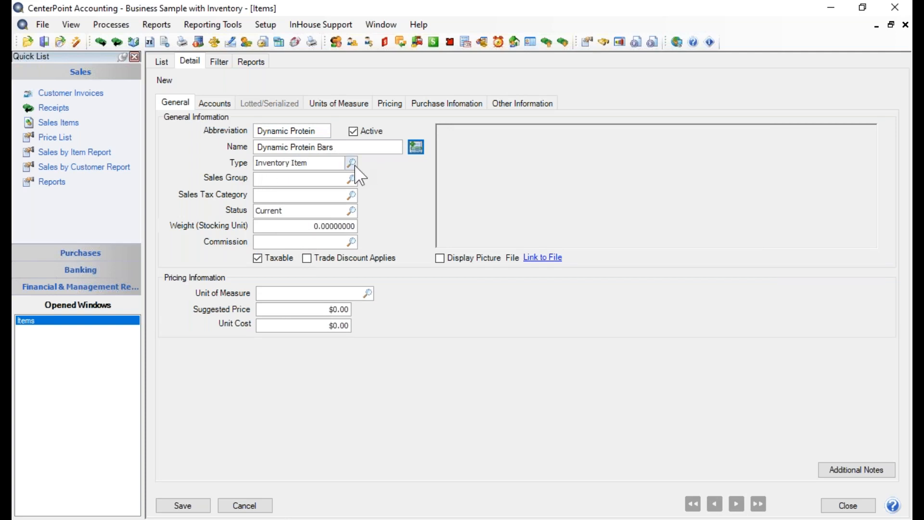
pyautogui.click(420, 147)
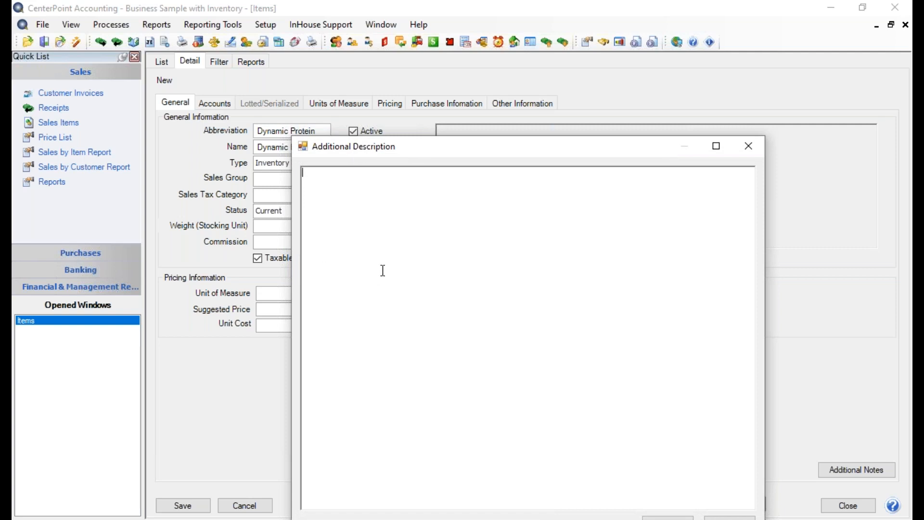
pyautogui.click(754, 149)
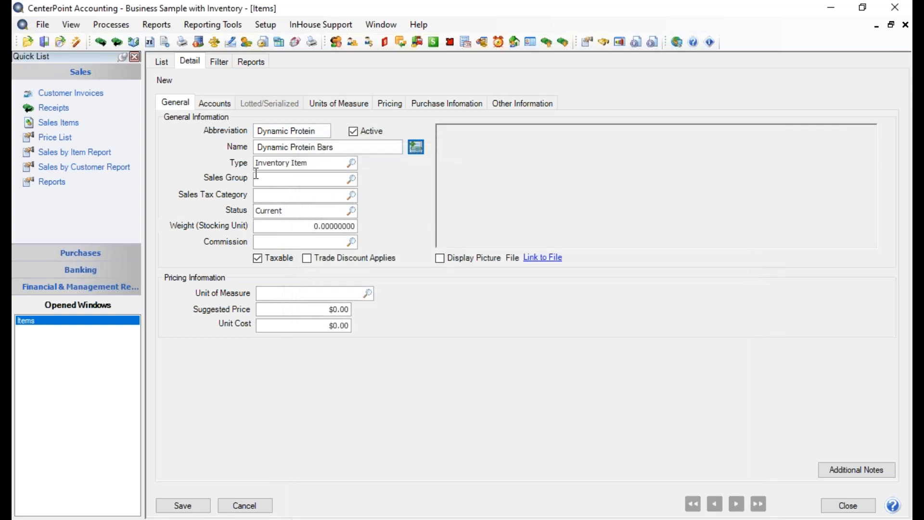
# Set the item's type to Lotted Item and its sales group to Food Sales.
pyautogui.click(352, 164)
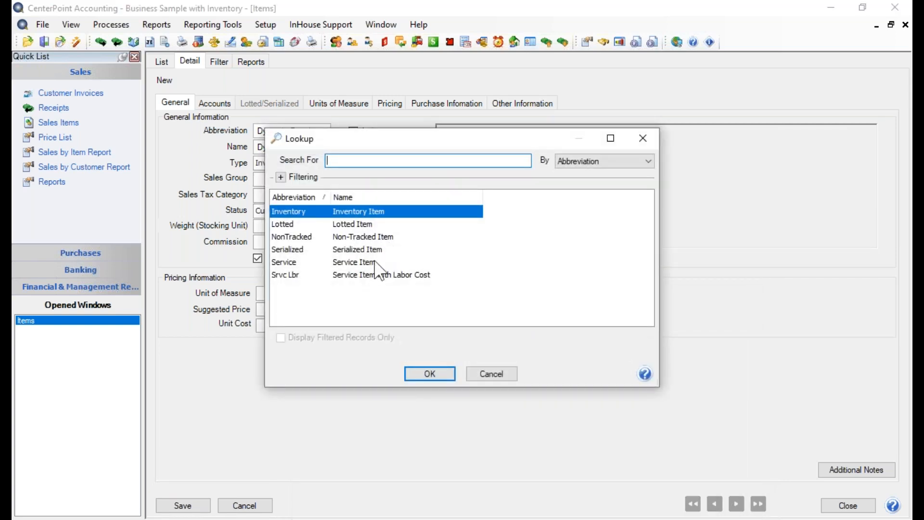
pyautogui.click(362, 225)
pyautogui.click(420, 376)
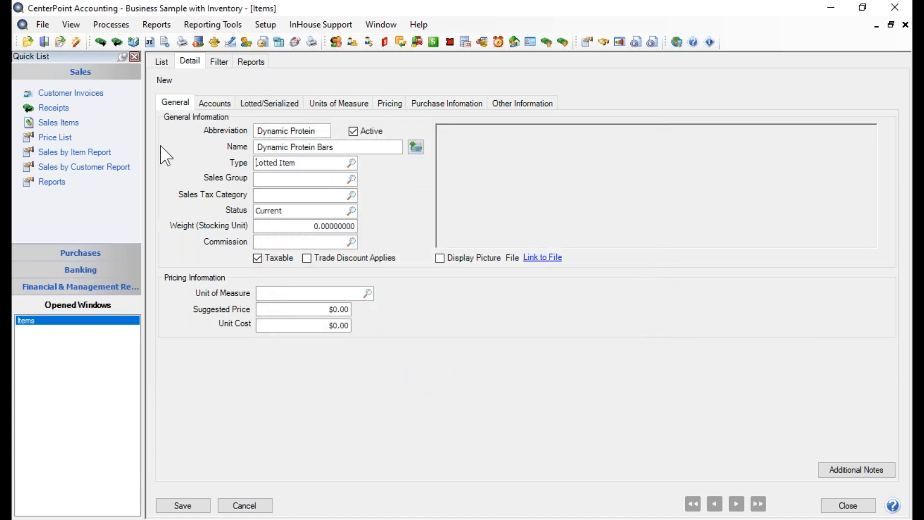
pyautogui.click(353, 182)
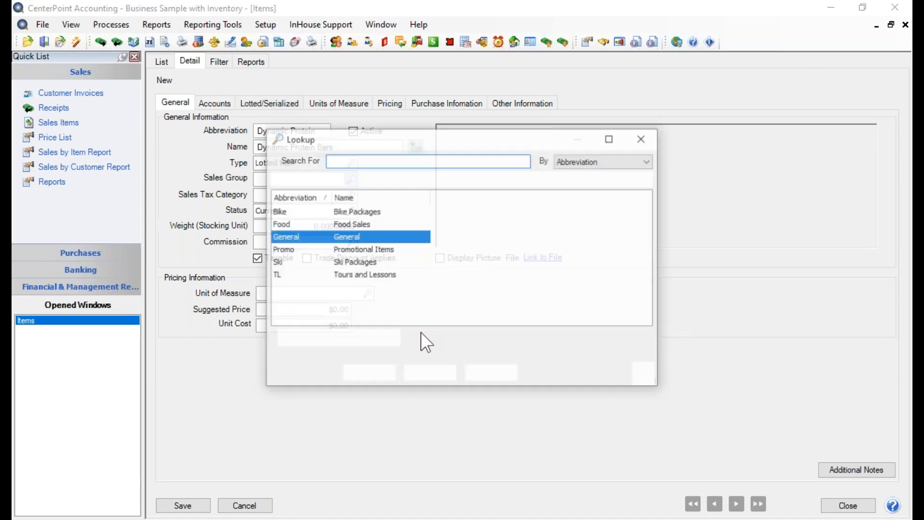
pyautogui.click(358, 224)
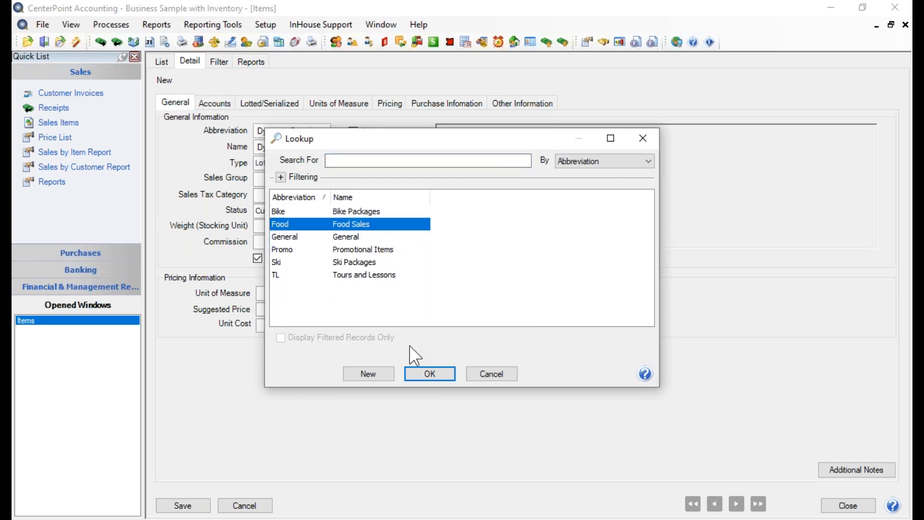
pyautogui.click(420, 375)
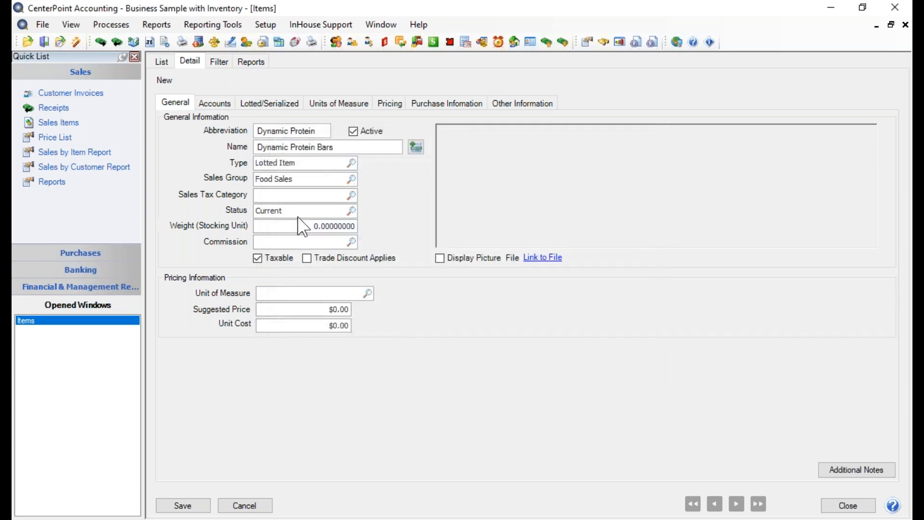
# Open the Food Sales group for editing, review its accounting and commission settings, and save it as is.
pyautogui.rightClick(297, 180)
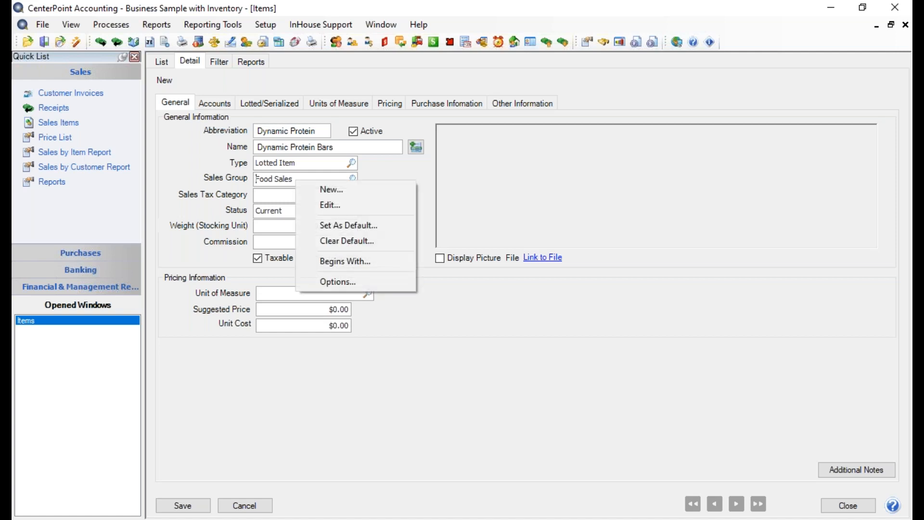
pyautogui.click(336, 204)
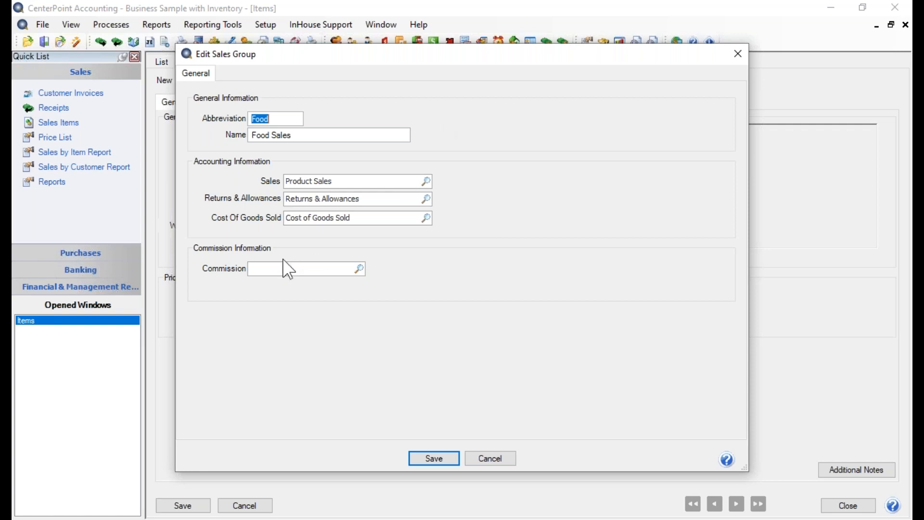
pyautogui.click(431, 458)
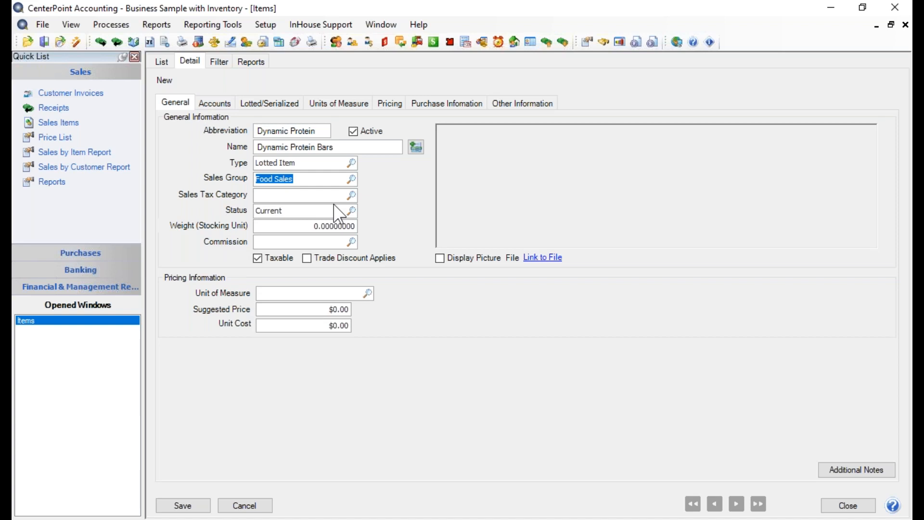
# Set the item's sales tax category to Food.
pyautogui.click(350, 198)
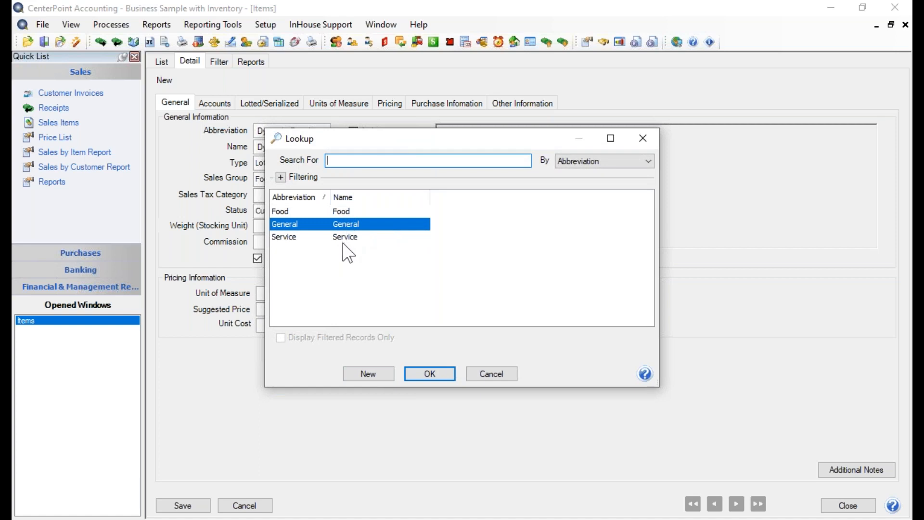
pyautogui.click(351, 211)
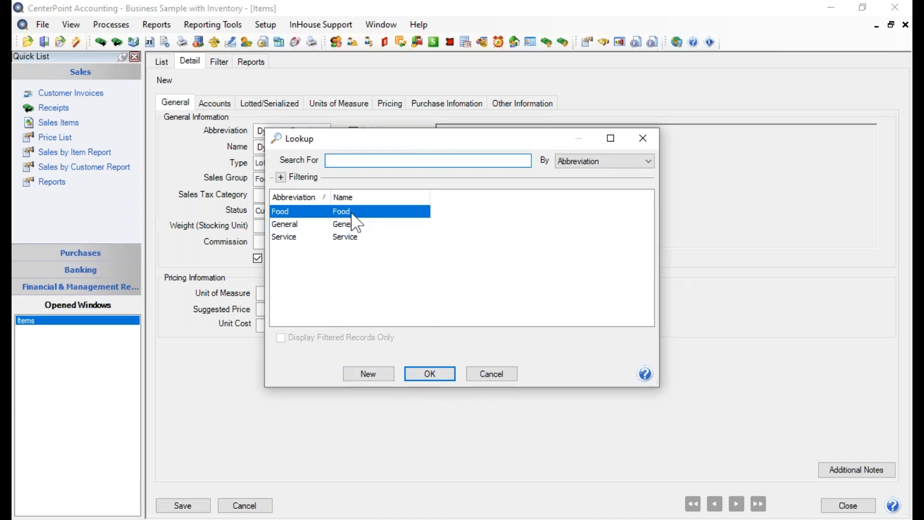
pyautogui.click(417, 376)
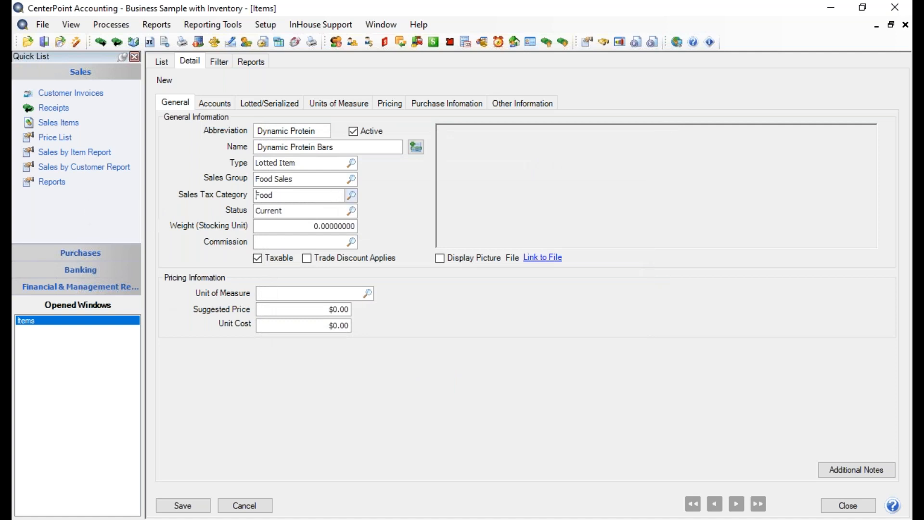
# Open the Food sales tax category for editing, review its tax jurisdictions, and save it as is.
pyautogui.rightClick(298, 198)
pyautogui.click(328, 227)
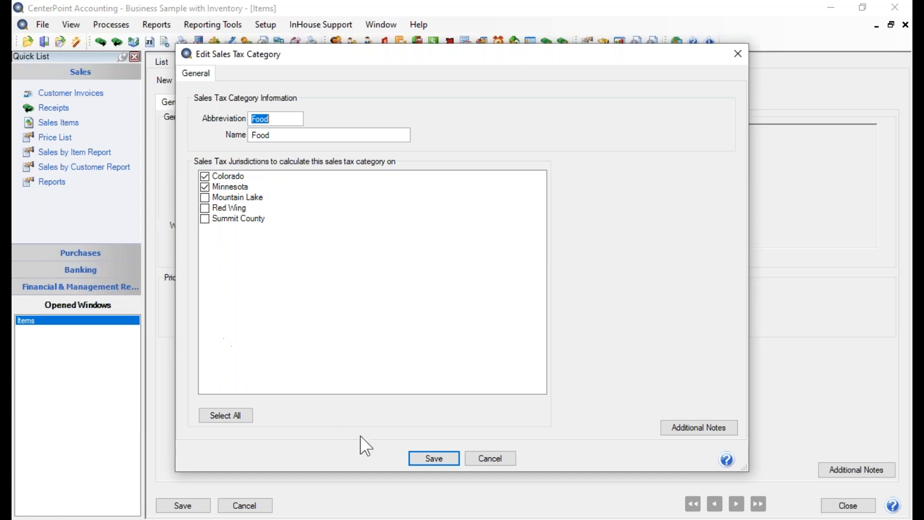
pyautogui.click(425, 456)
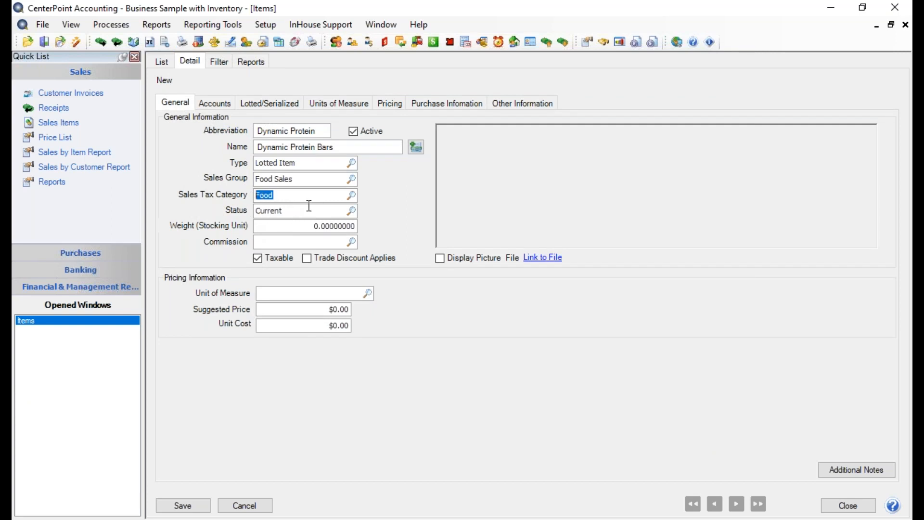
# Choose Current as the item's status and set its stocking unit weight to 0.04.
pyautogui.click(350, 212)
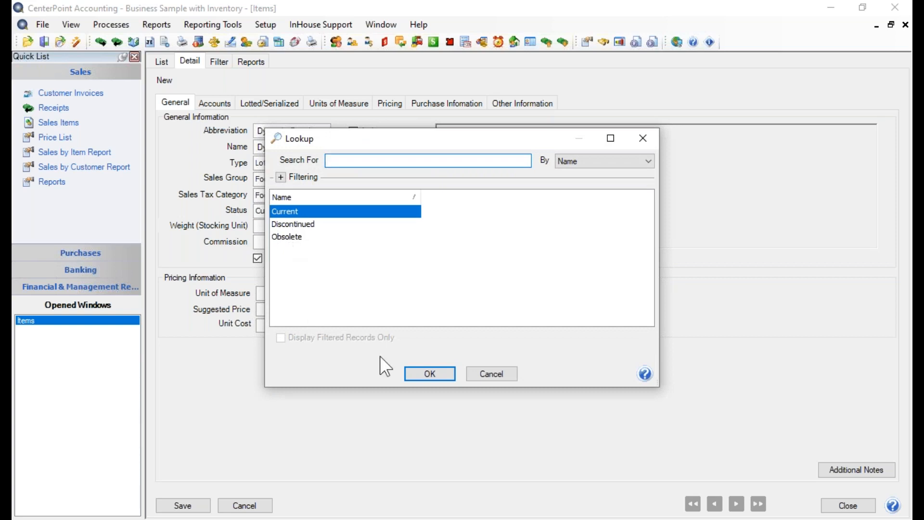
pyautogui.click(423, 374)
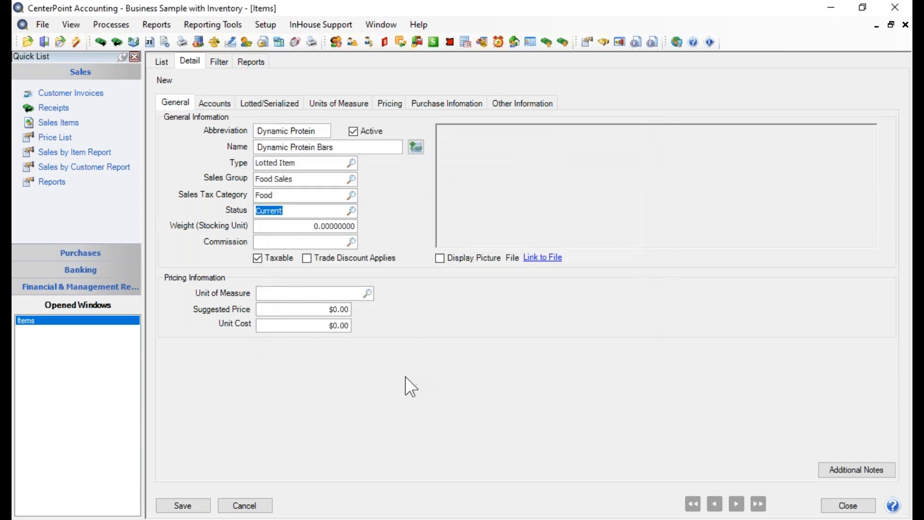
pyautogui.click(293, 229)
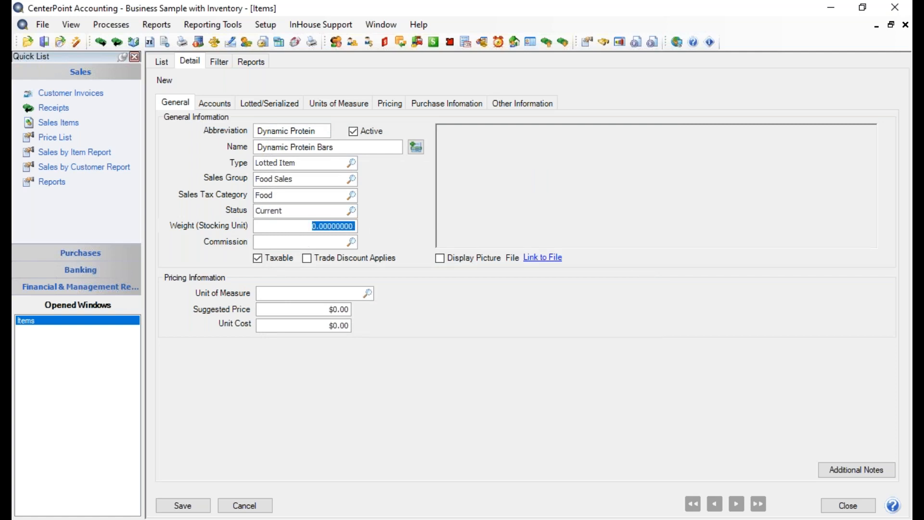
pyautogui.write('4')
pyautogui.press('Tab')
pyautogui.click(310, 226)
pyautogui.press('BackSpace')
pyautogui.write('.04')
pyautogui.press('Tab')
# Open the file selection for the item's picture and close it without choosing a file.
pyautogui.click(546, 257)
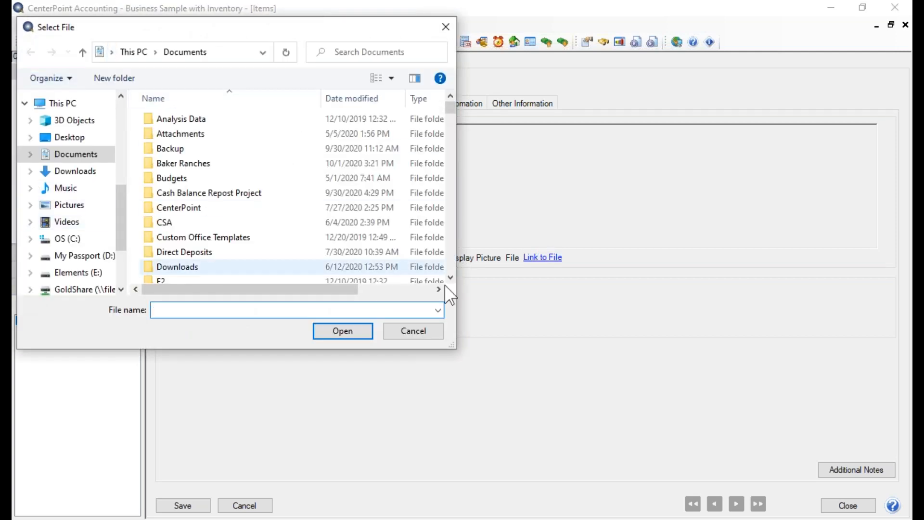
pyautogui.click(413, 331)
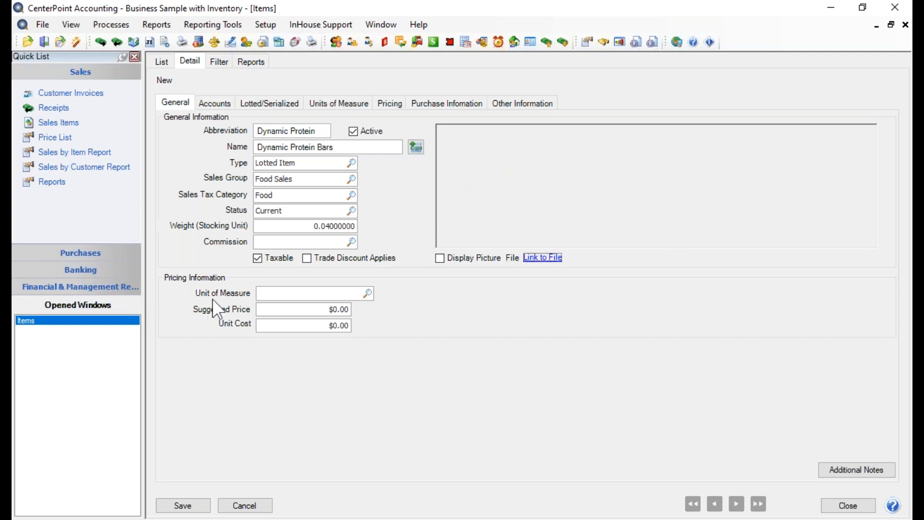
# Set the item's unit of measure to Each, with a suggested price of $2.75 and a unit cost of $1.13.
pyautogui.click(369, 294)
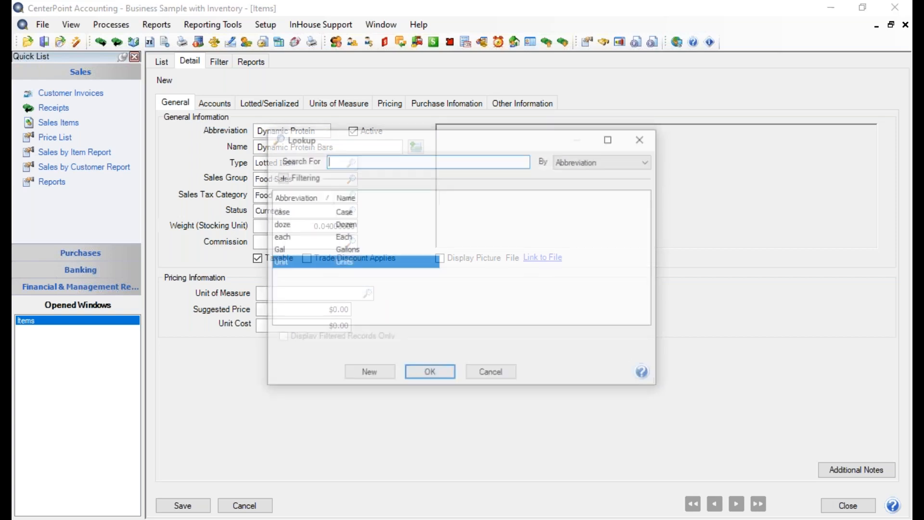
pyautogui.click(353, 239)
pyautogui.click(417, 374)
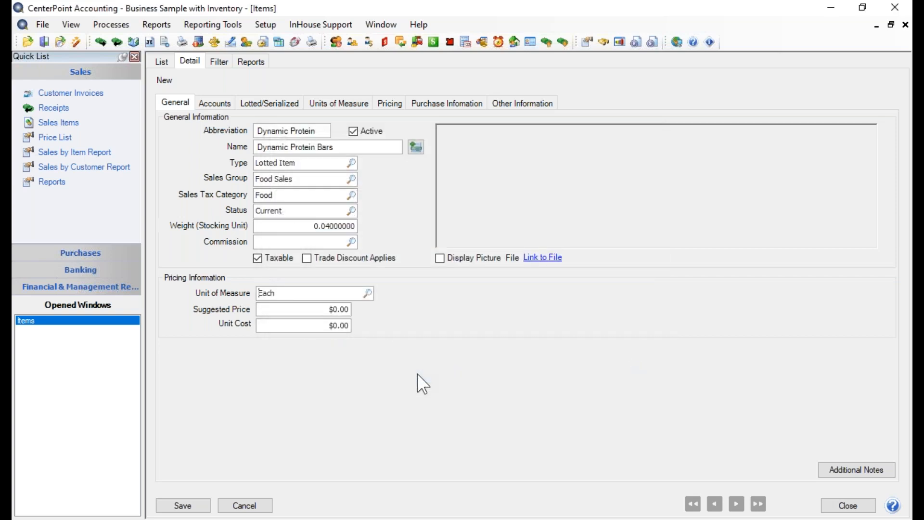
pyautogui.click(313, 310)
pyautogui.write('2.75')
pyautogui.press('Tab')
pyautogui.write('1.13')
pyautogui.press('Tab')
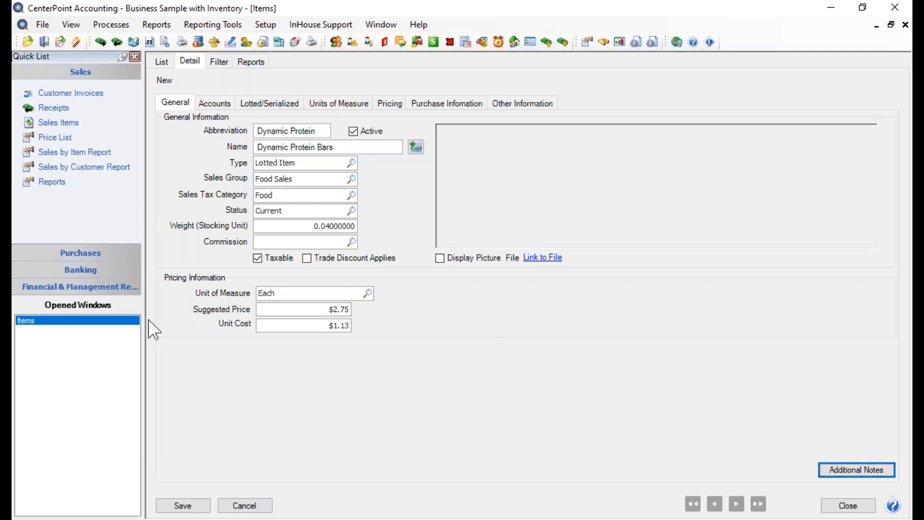
# View the settings of the item's Product Sales account and close them without making changes.
pyautogui.click(215, 102)
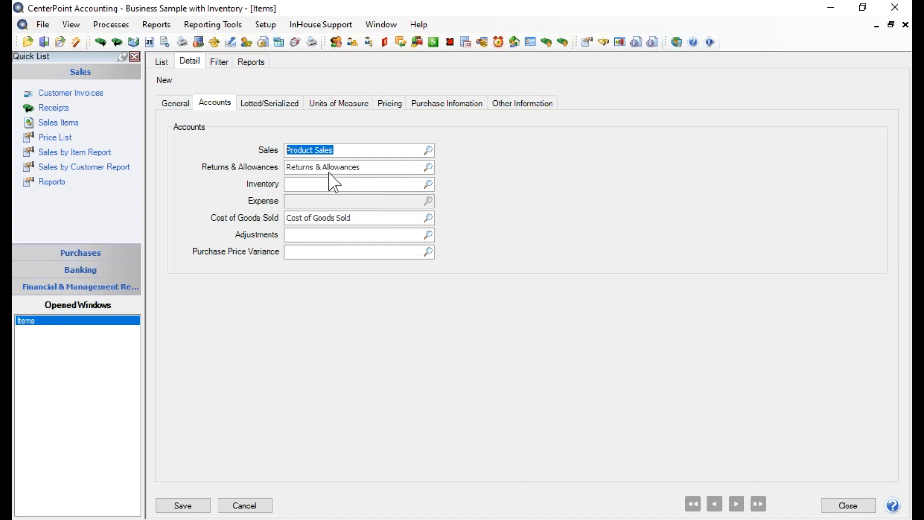
pyautogui.rightClick(339, 153)
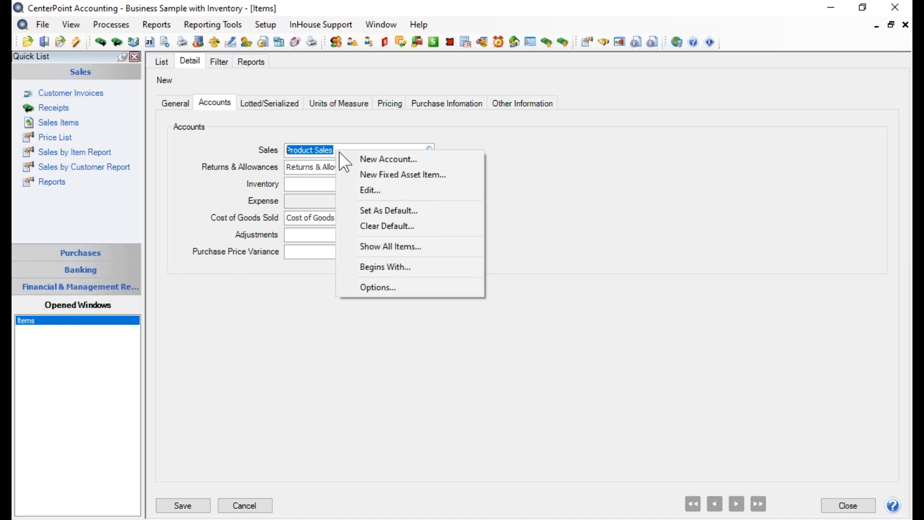
pyautogui.click(371, 186)
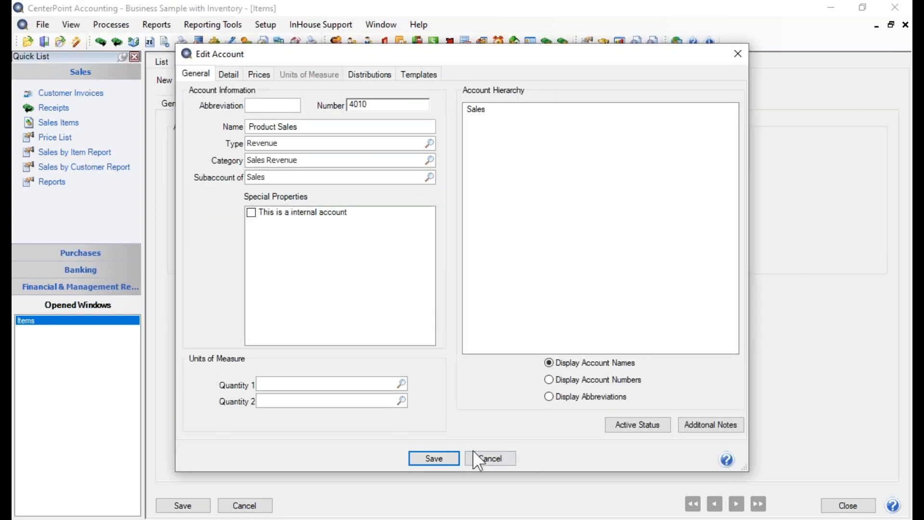
pyautogui.click(486, 455)
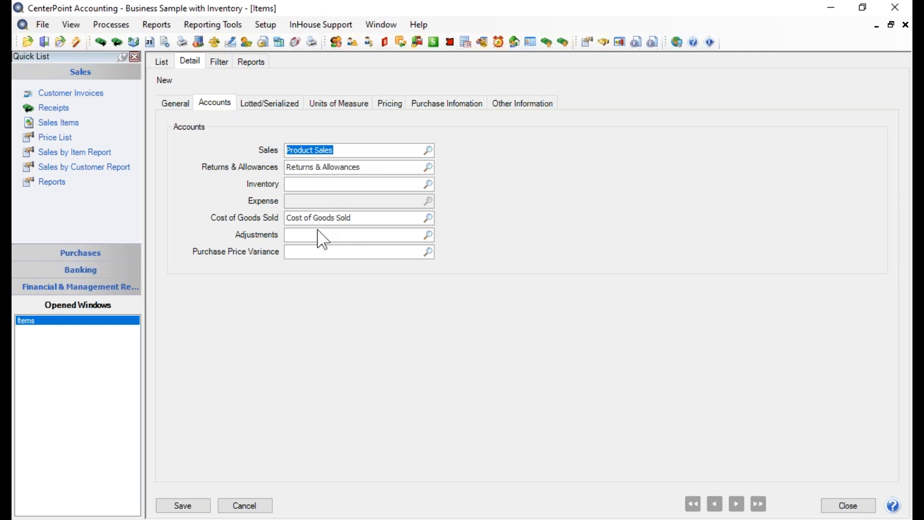
# Assign Inventory as the item's inventory account, and review that account's offset, adjustments and price variance accounts, saving it as is.
pyautogui.click(427, 184)
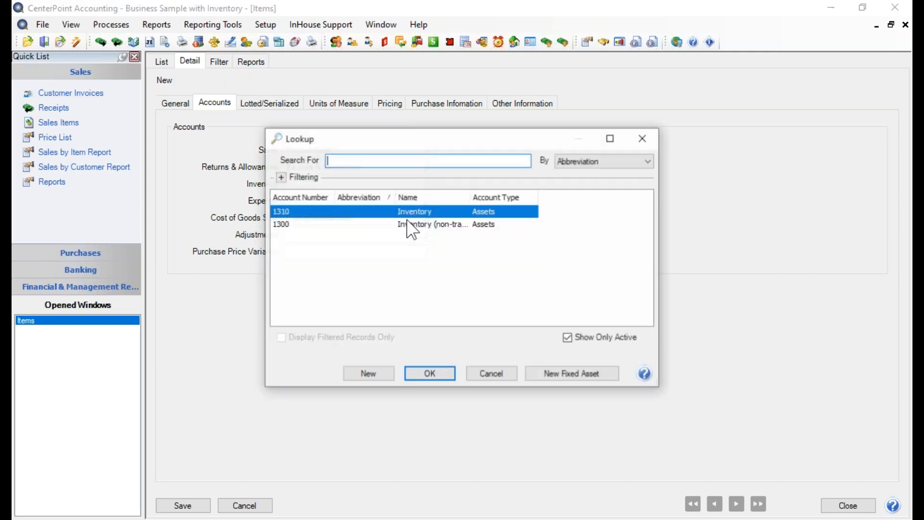
pyautogui.click(442, 373)
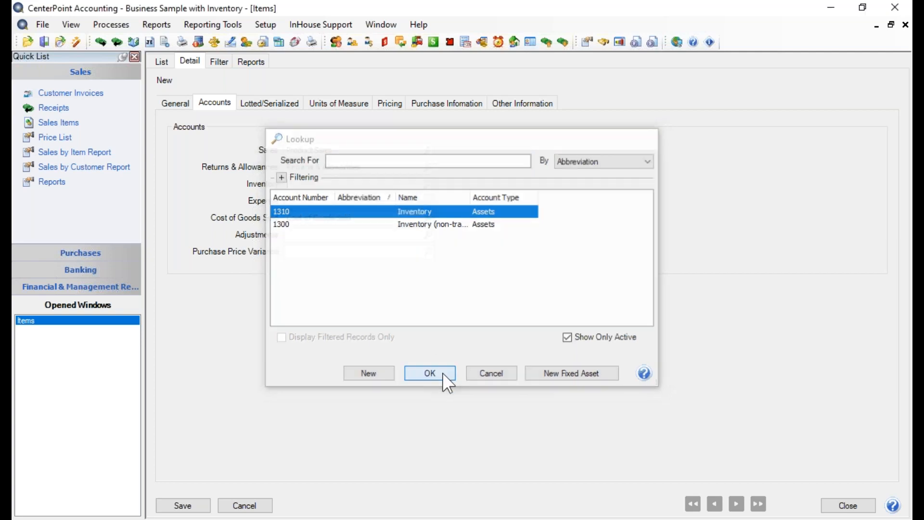
pyautogui.rightClick(302, 186)
pyautogui.click(330, 228)
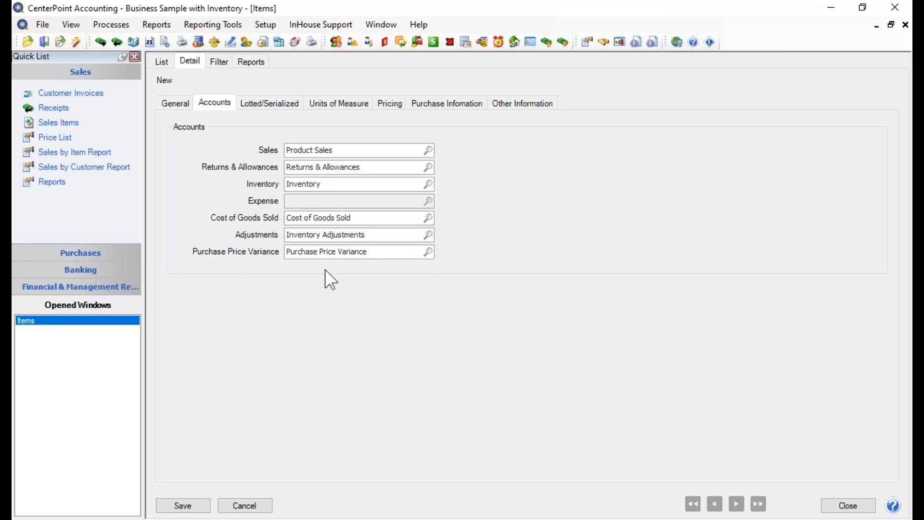
pyautogui.click(233, 77)
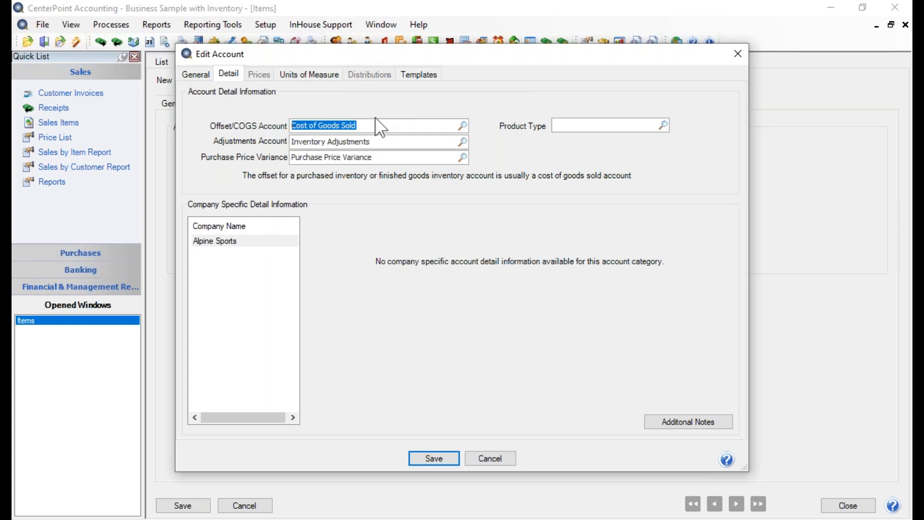
pyautogui.click(428, 455)
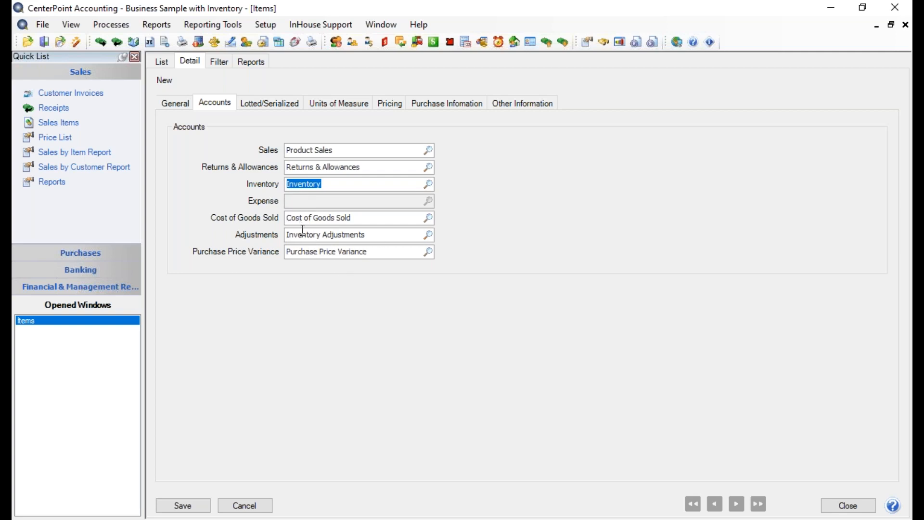
# In the customer invoice preferences for Cost of Goods Sold, set the database-level COGS account assignment to Assigned to Sales Groups and save.
pyautogui.click(48, 28)
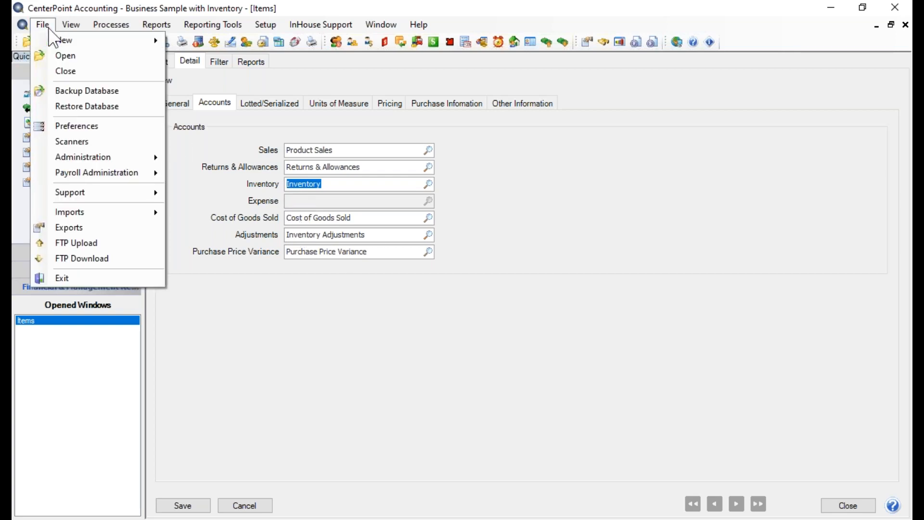
pyautogui.click(62, 130)
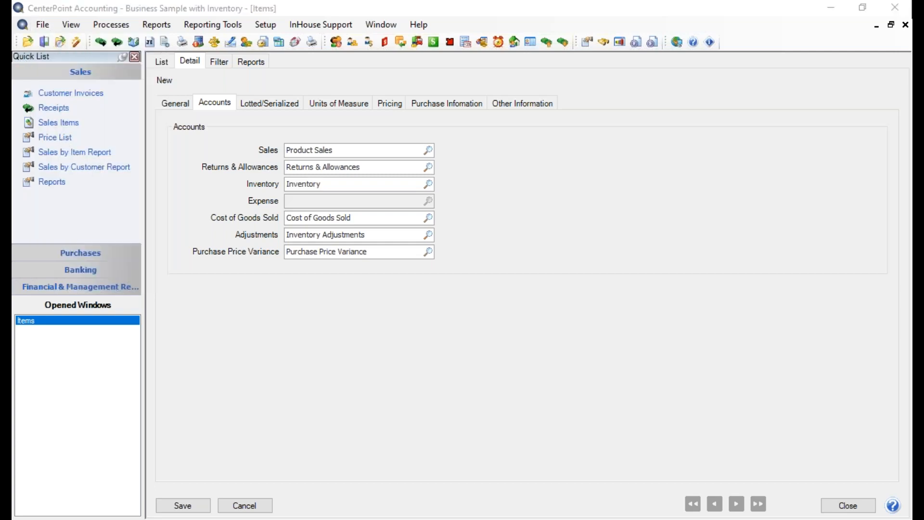
pyautogui.moveTo(882, 111); pyautogui.dragTo(406, 117)
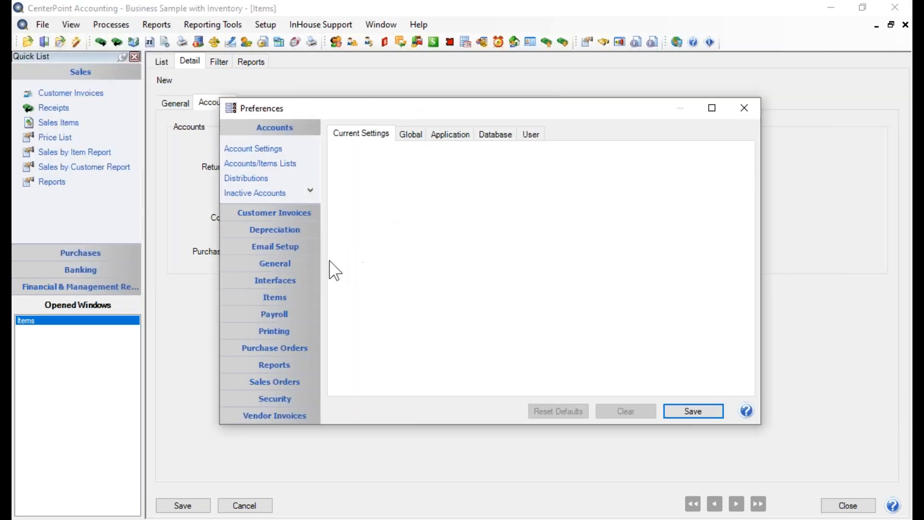
pyautogui.click(276, 297)
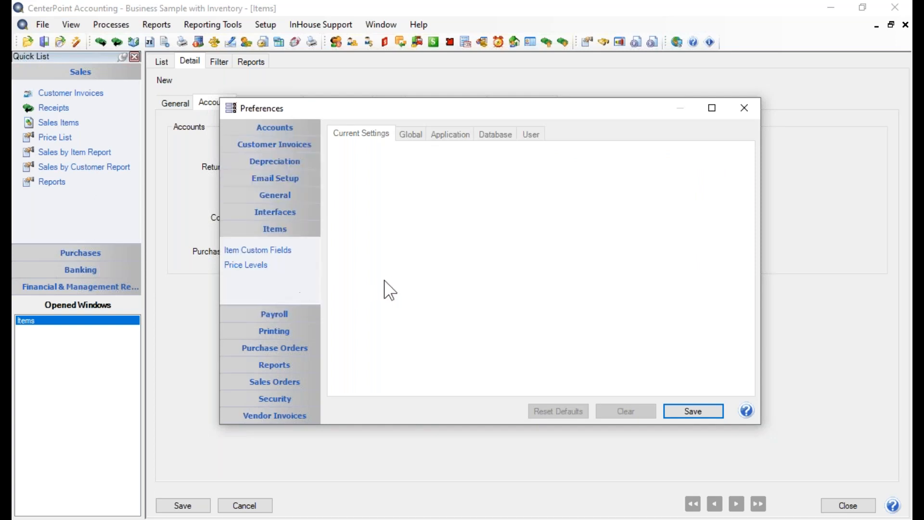
pyautogui.click(288, 147)
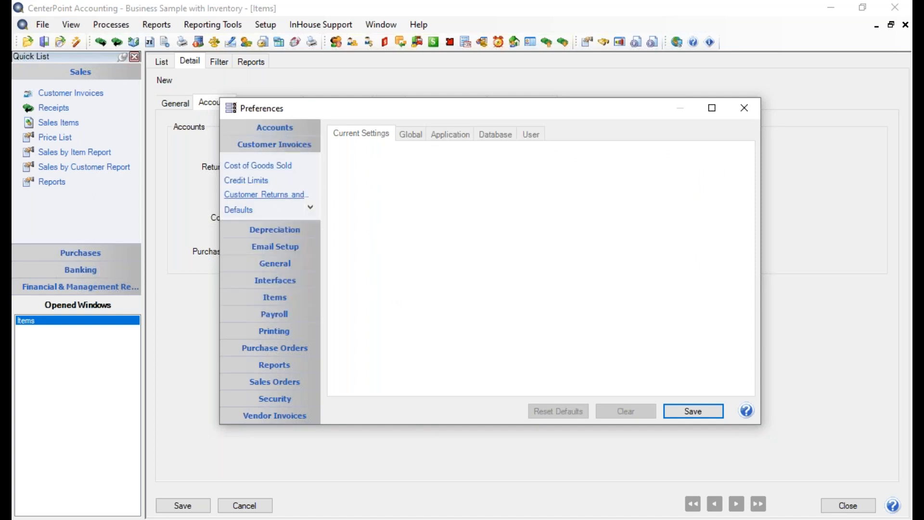
pyautogui.click(283, 166)
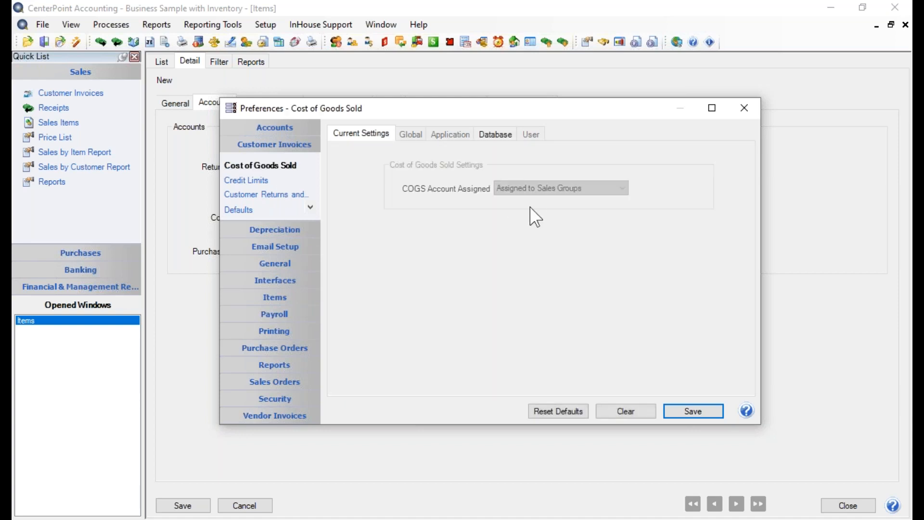
pyautogui.click(489, 135)
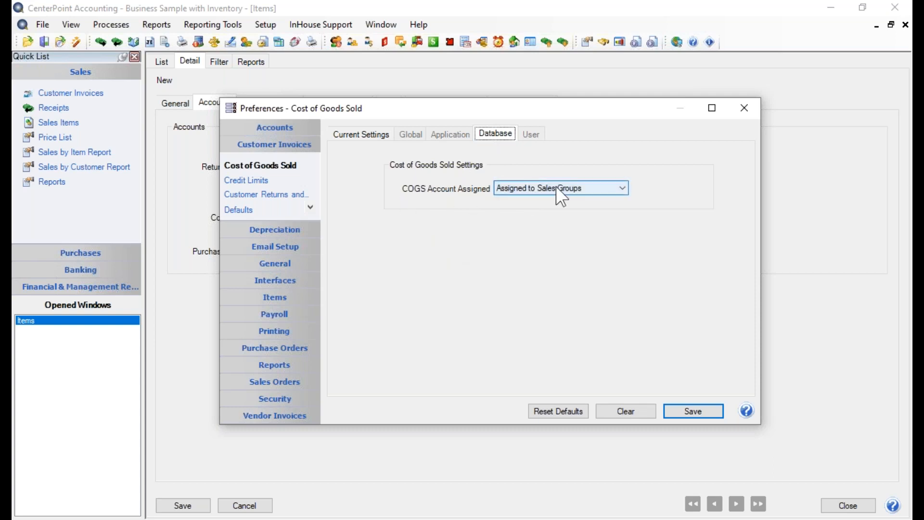
pyautogui.click(597, 189)
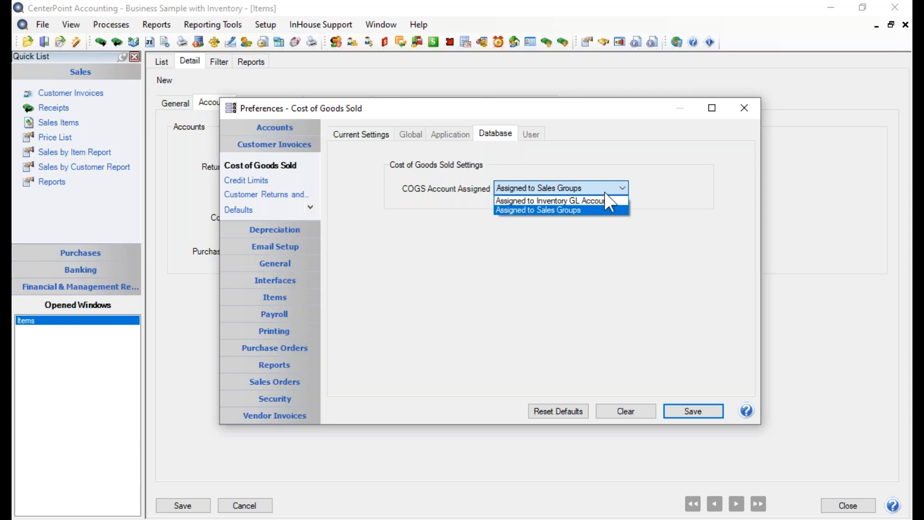
pyautogui.click(582, 210)
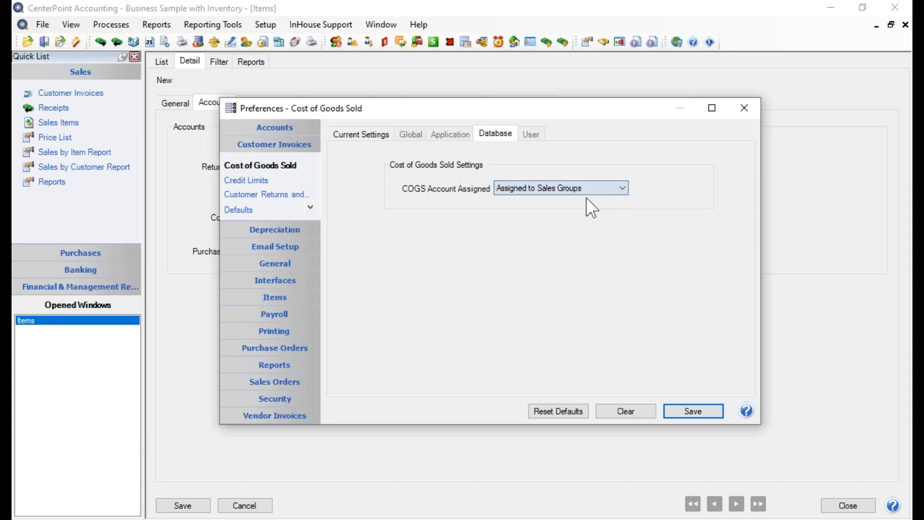
pyautogui.click(706, 414)
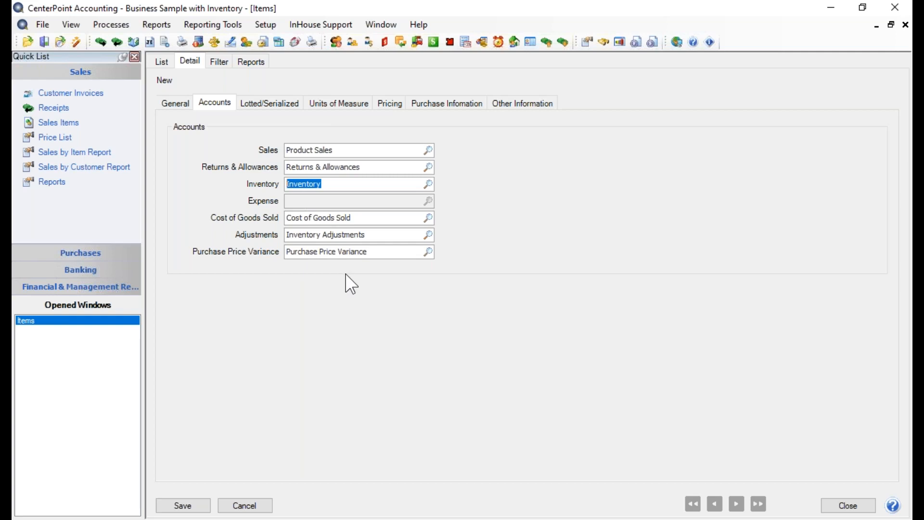
# Set the item's lotted item definition to Protein Bars.
pyautogui.click(262, 99)
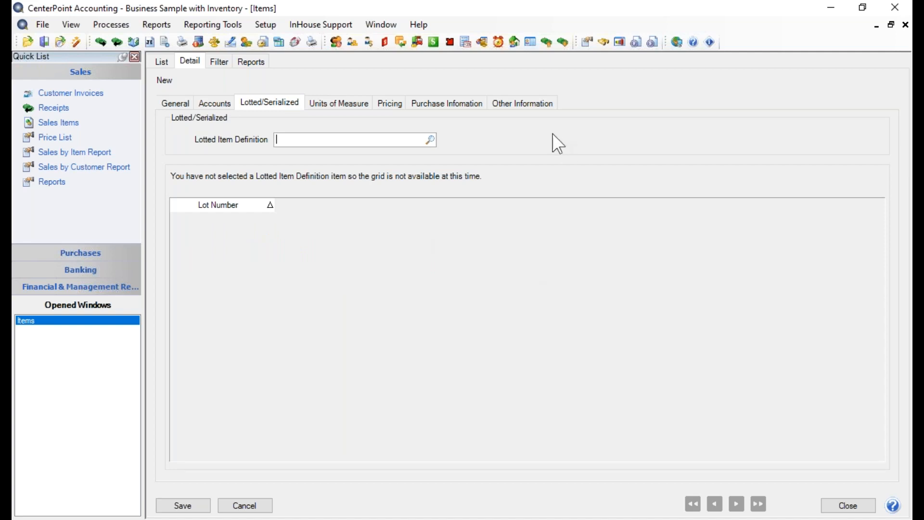
pyautogui.click(428, 143)
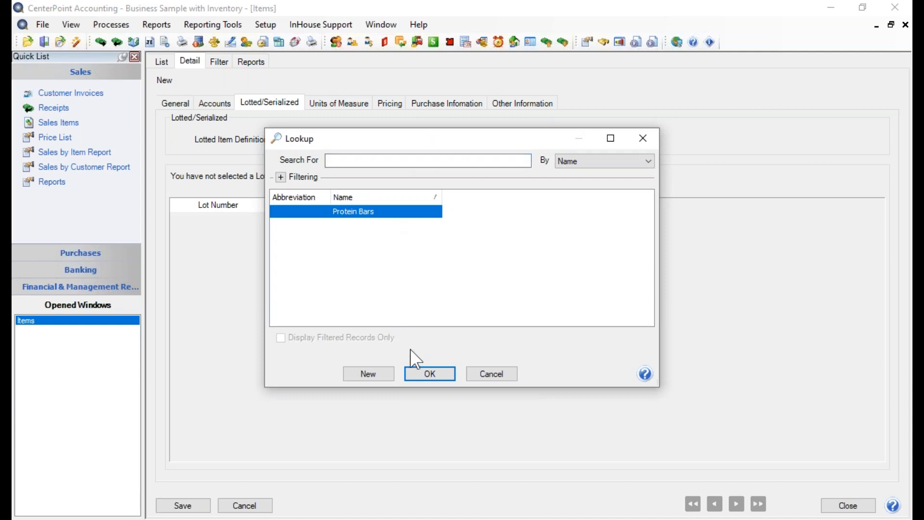
pyautogui.click(426, 383)
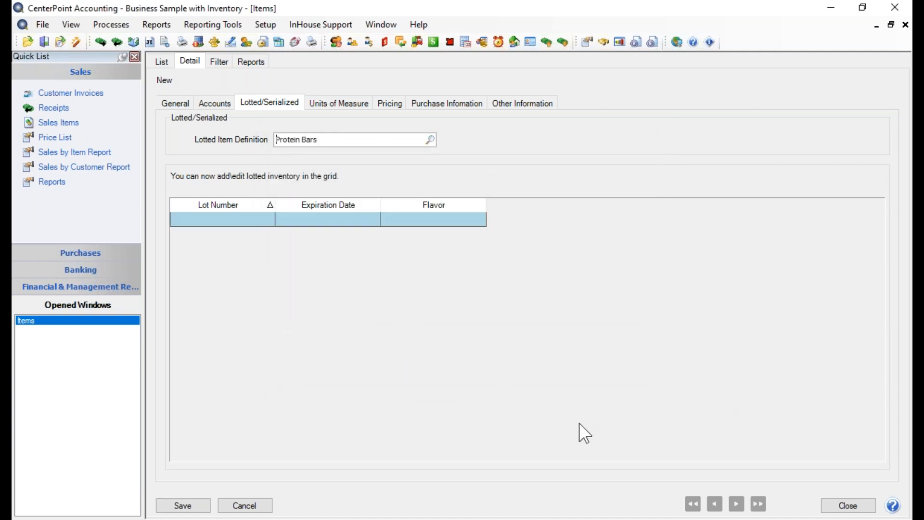
# Add Case as a second unit of measure for the item.
pyautogui.click(217, 220)
pyautogui.click(333, 105)
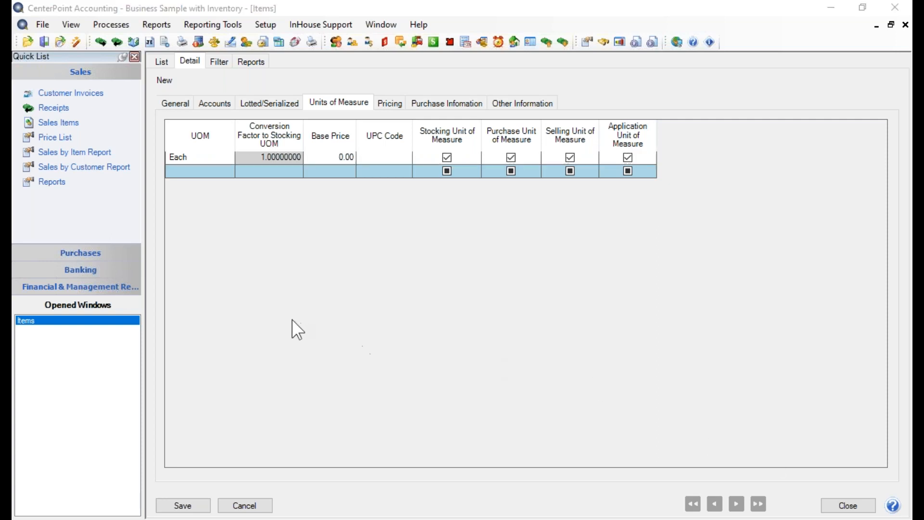
pyautogui.click(183, 172)
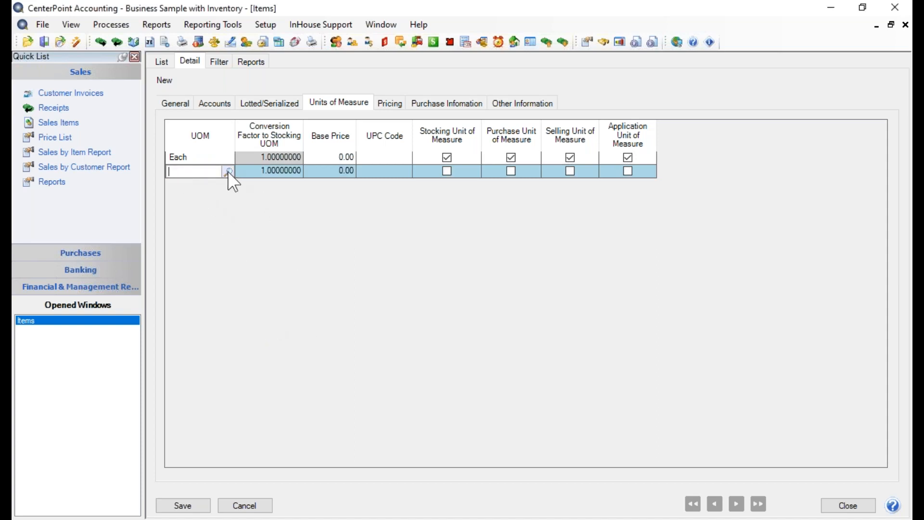
pyautogui.click(228, 171)
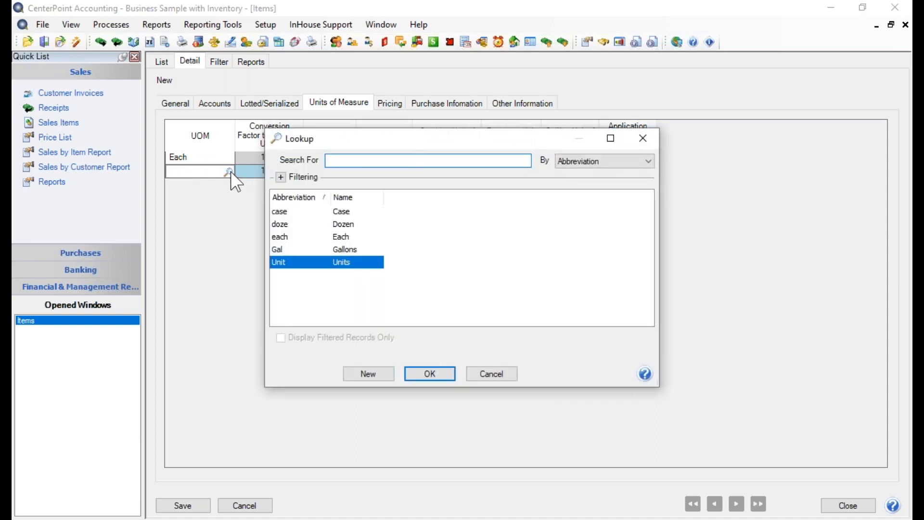
pyautogui.click(352, 211)
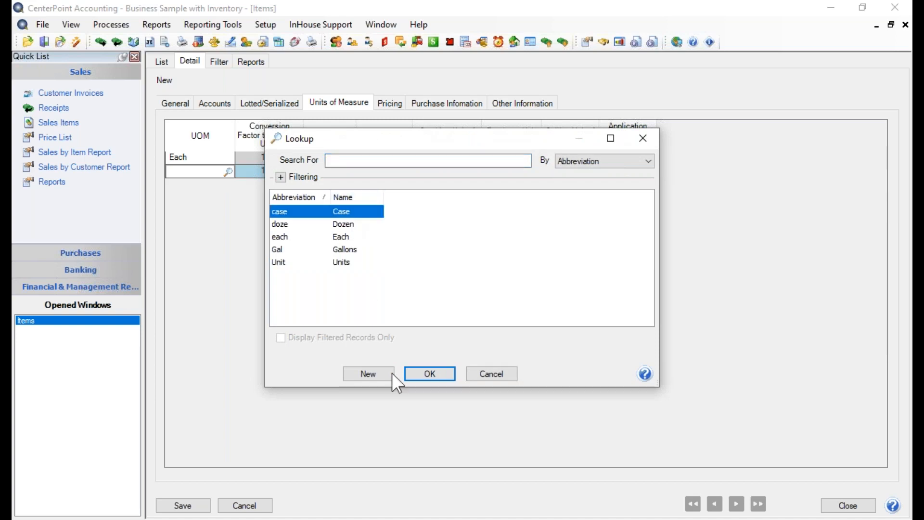
pyautogui.click(430, 374)
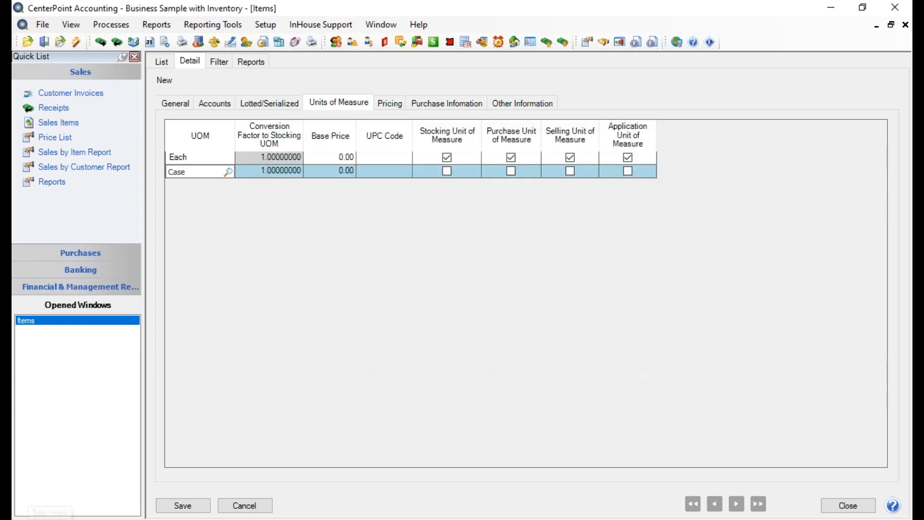
pyautogui.press('Tab')
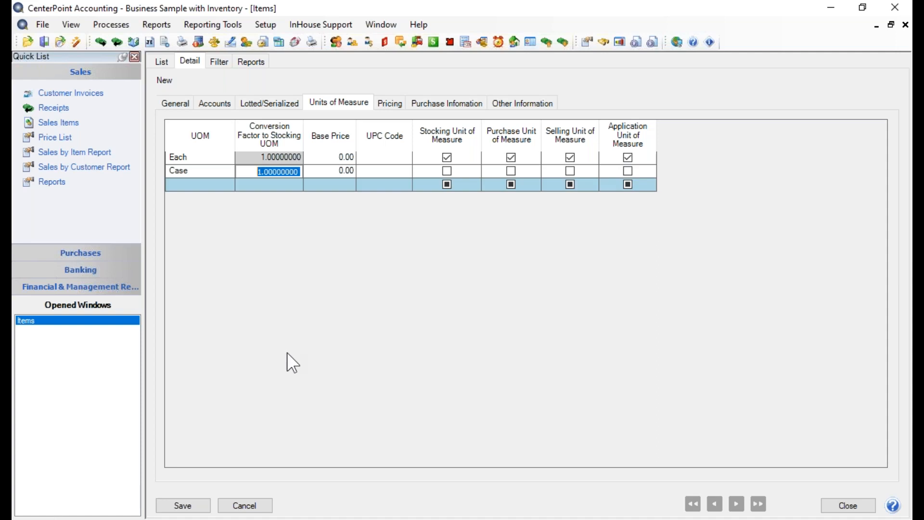
# Make Case the item's stocking unit of measure and purchase unit of measure.
pyautogui.click(449, 172)
pyautogui.click(450, 174)
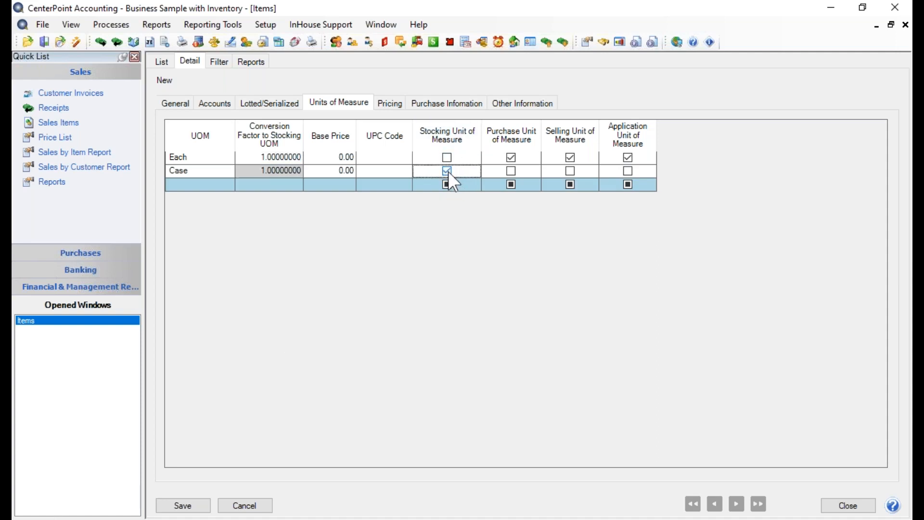
pyautogui.click(510, 170)
# Set the base price to 2.25 for the Each unit and 27.00 for the Case unit.
pyautogui.click(341, 180)
pyautogui.click(329, 171)
pyautogui.click(320, 157)
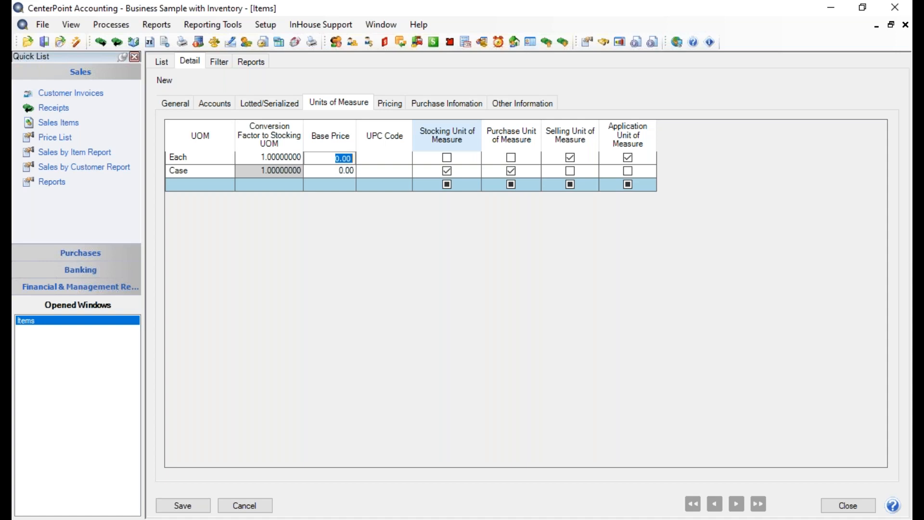
pyautogui.write('2.25')
pyautogui.click(331, 172)
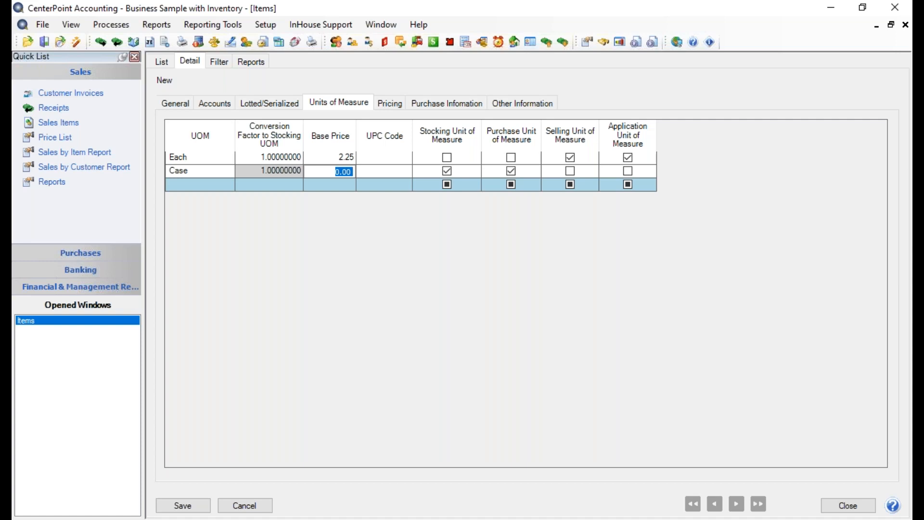
pyautogui.write('22.')
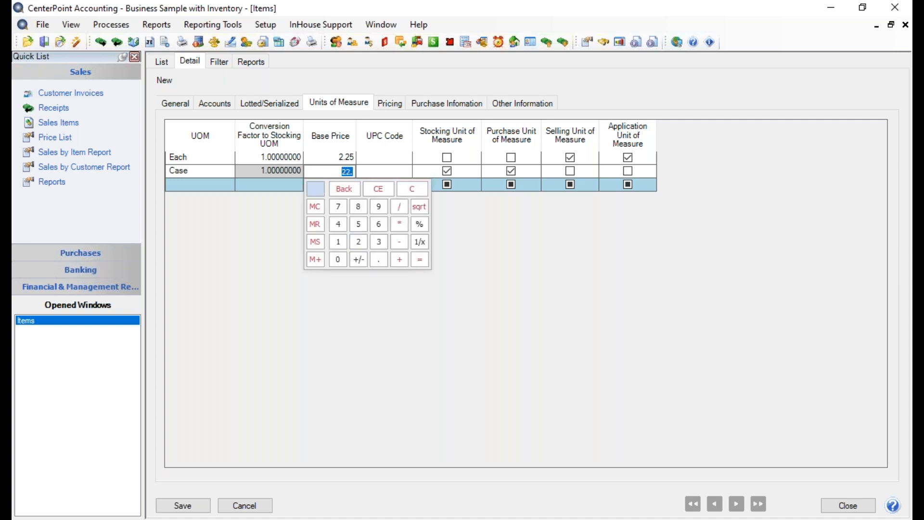
pyautogui.press('BackSpace')
pyautogui.write('27')
pyautogui.press('Return')
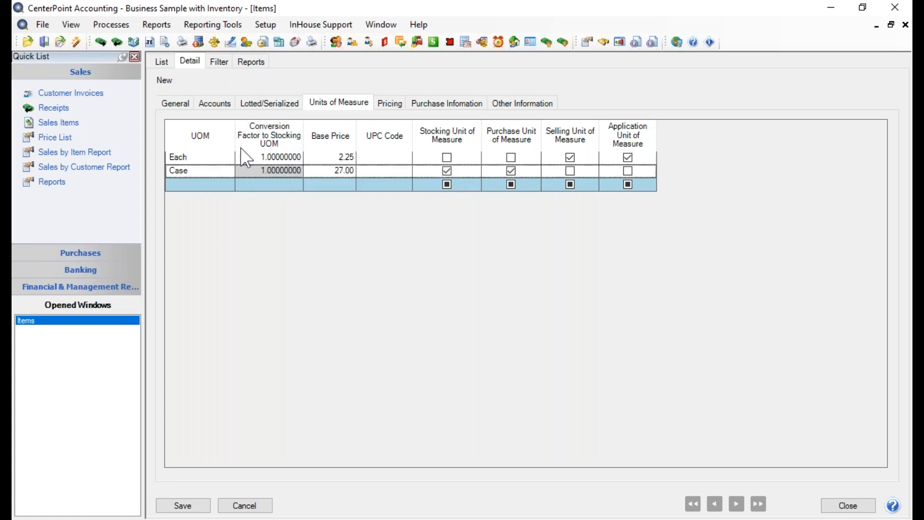
# Set the Each unit's conversion factor to the stocking unit of measure to 24.
pyautogui.click(250, 158)
pyautogui.moveTo(249, 158); pyautogui.dragTo(374, 154)
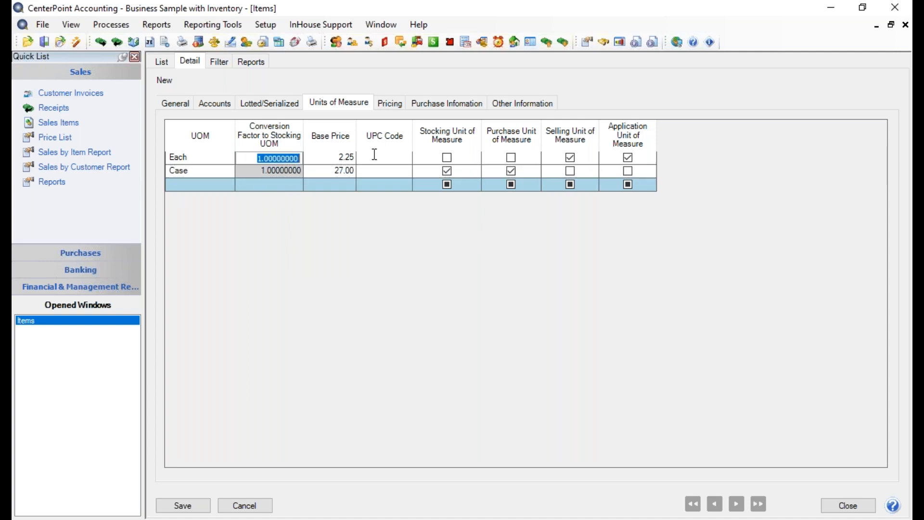
pyautogui.write('24')
pyautogui.press('Tab')
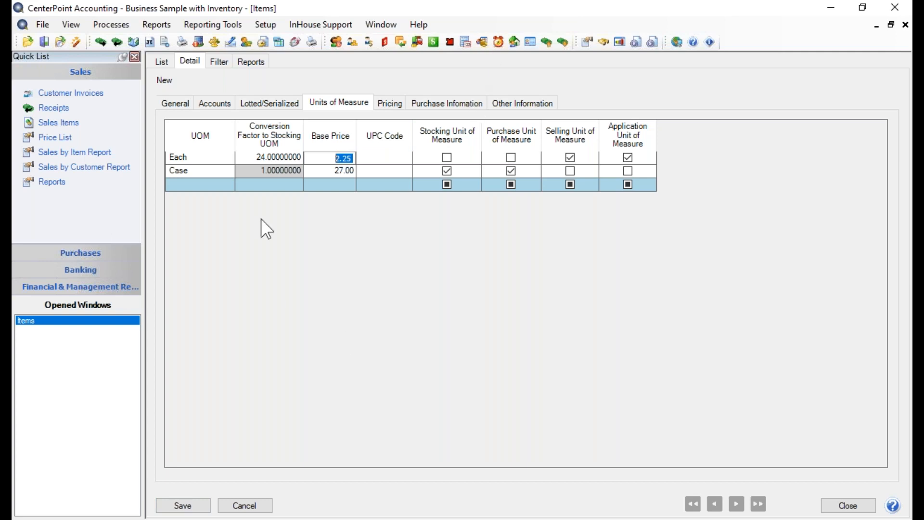
# Review the item's available price methods and select Fixed Pricing with No Qty Breaks.
pyautogui.click(397, 105)
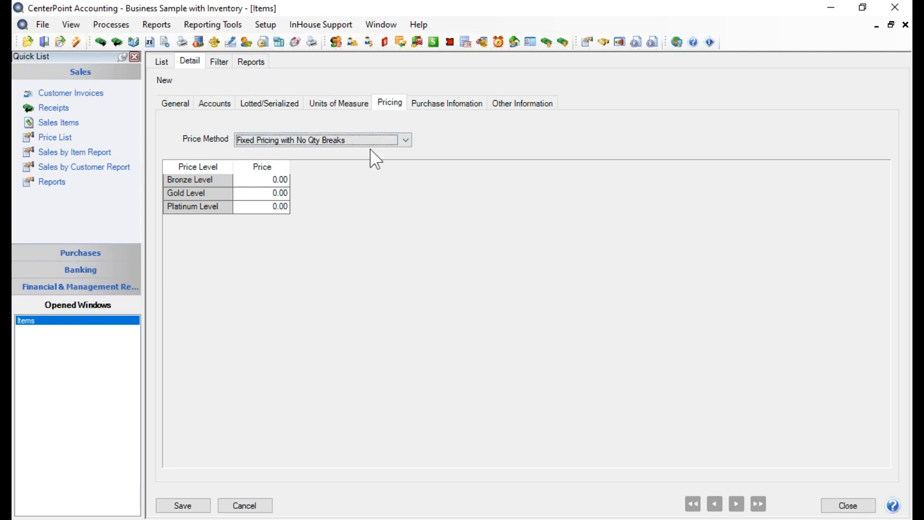
pyautogui.click(405, 141)
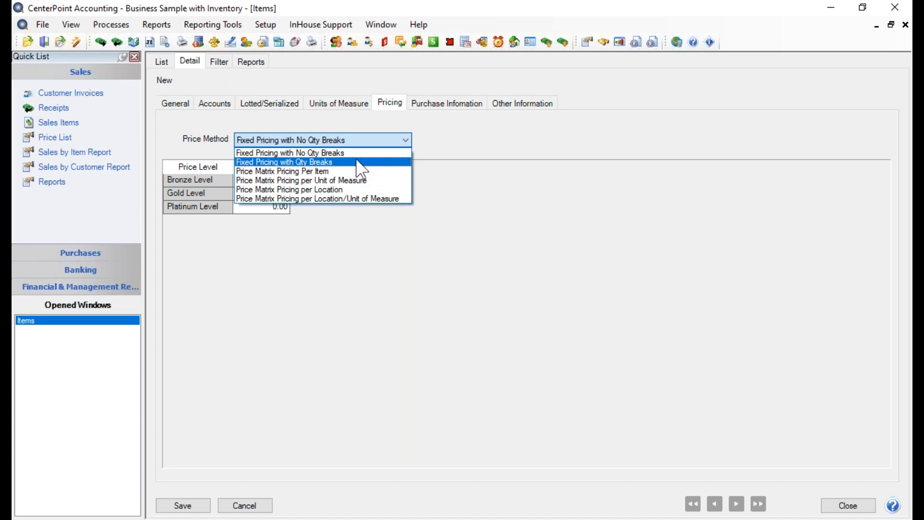
pyautogui.click(291, 153)
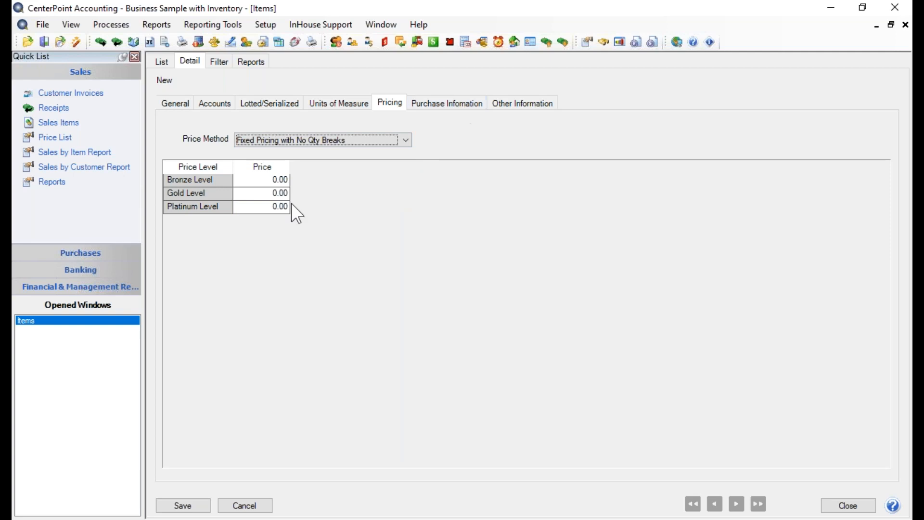
# Set the item's prices to 2.25 for Bronze Level, 2.23 for Gold Level and 2.20 for Platinum Level.
pyautogui.click(242, 182)
pyautogui.moveTo(240, 180); pyautogui.dragTo(444, 139)
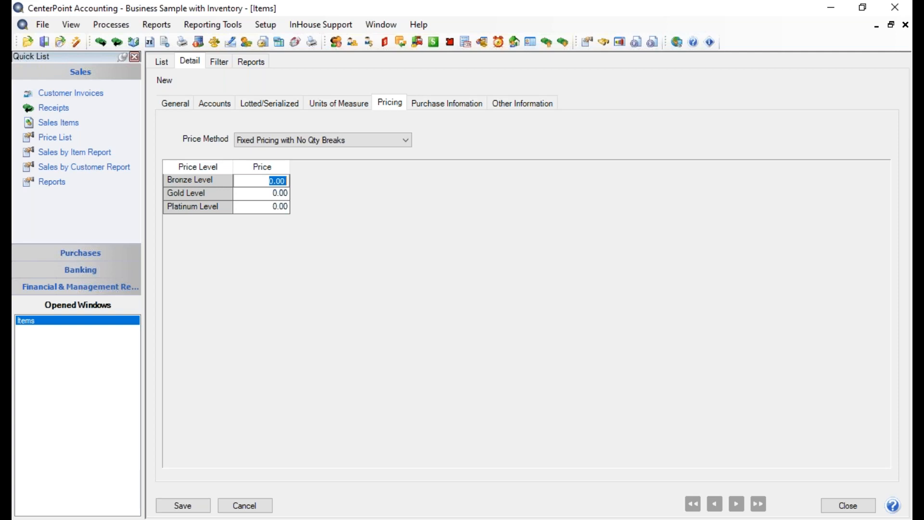
pyautogui.write('2.25')
pyautogui.press('Tab')
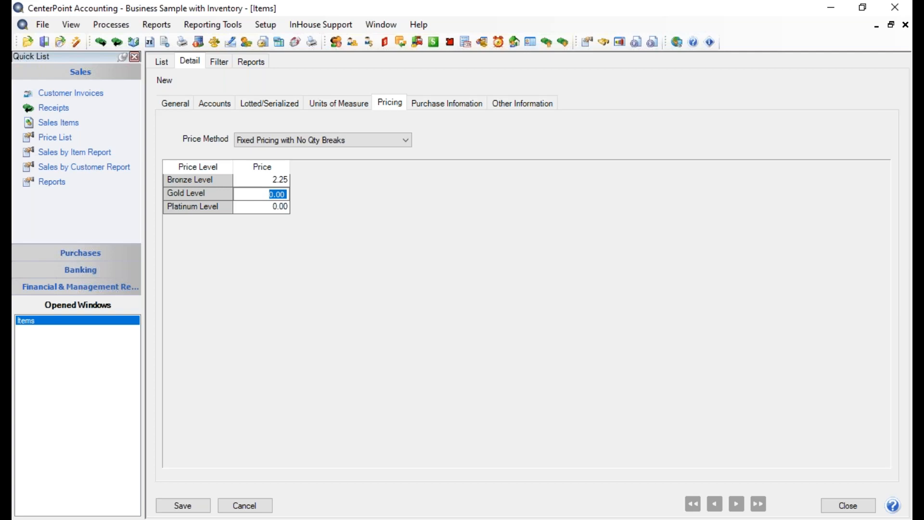
pyautogui.write('2.23')
pyautogui.click(267, 204)
pyautogui.click(266, 203)
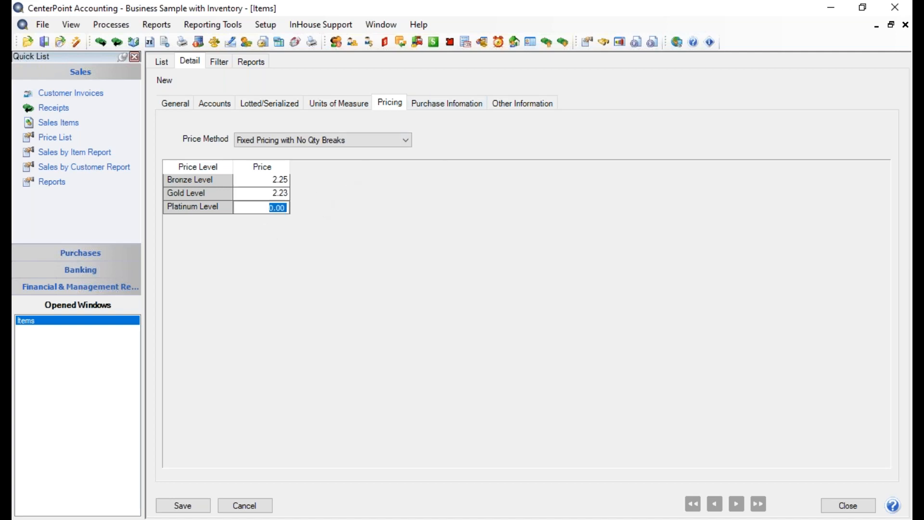
pyautogui.write('2.20')
pyautogui.press('Tab')
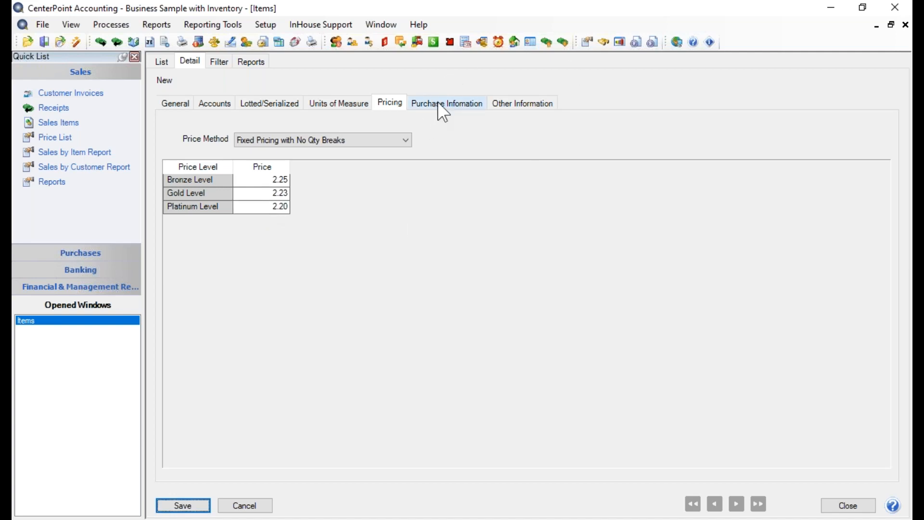
# Review the database-level Price Levels settings in the Items preferences and save them without changes.
pyautogui.click(442, 113)
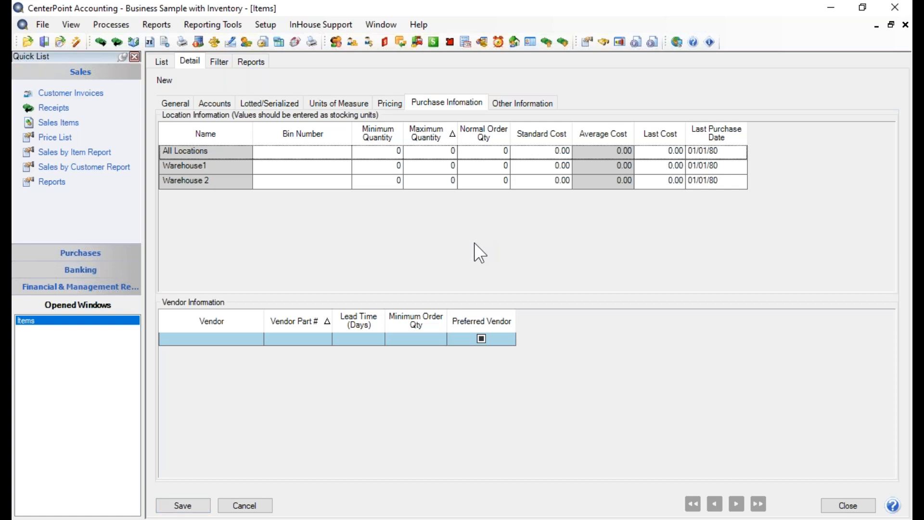
pyautogui.click(390, 103)
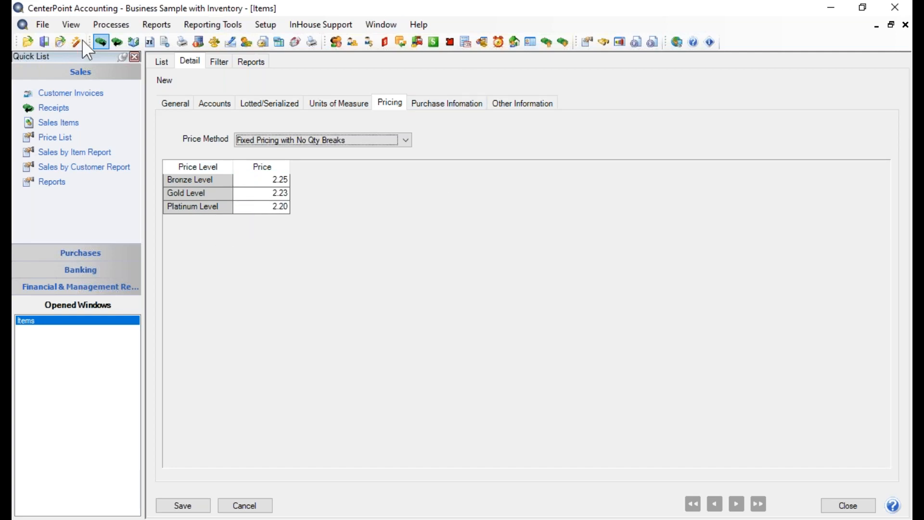
pyautogui.click(51, 24)
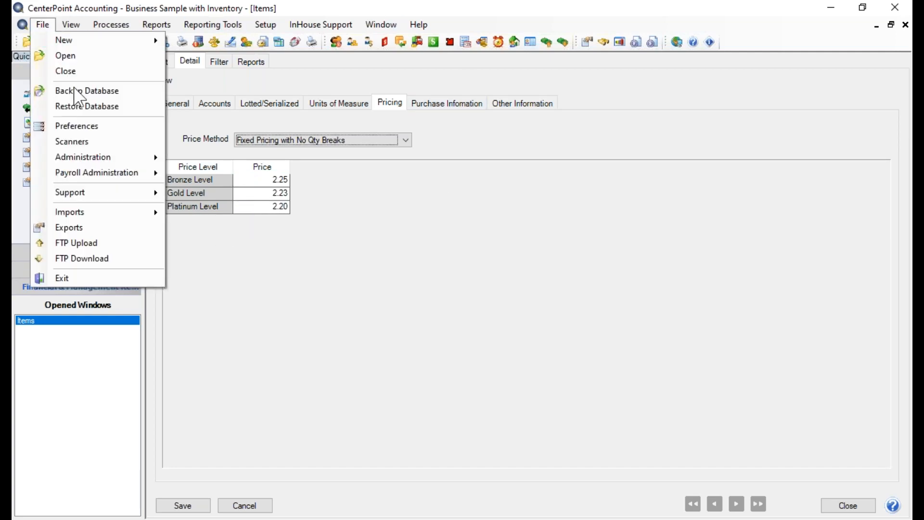
pyautogui.click(73, 124)
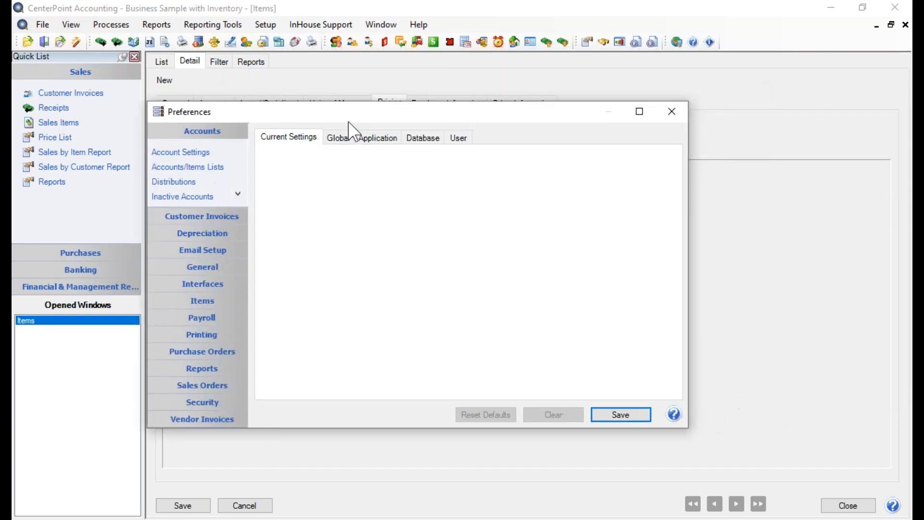
pyautogui.click(206, 300)
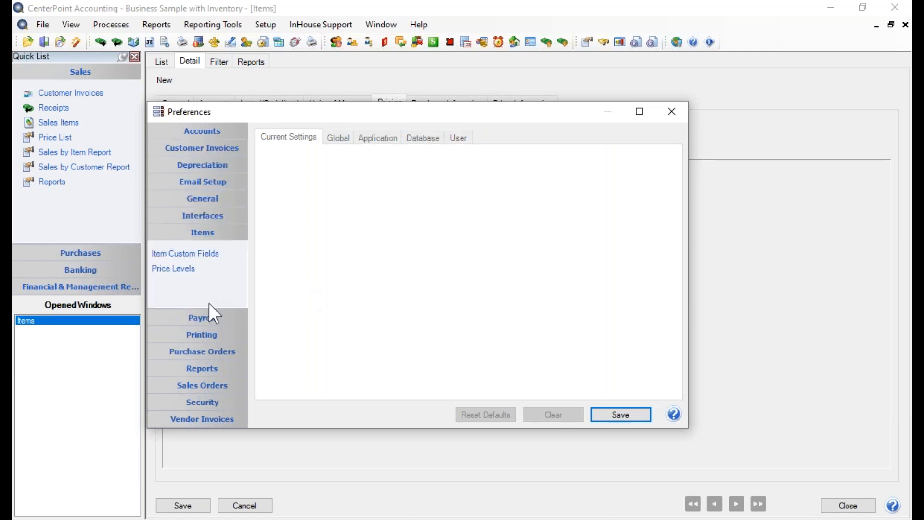
pyautogui.click(177, 269)
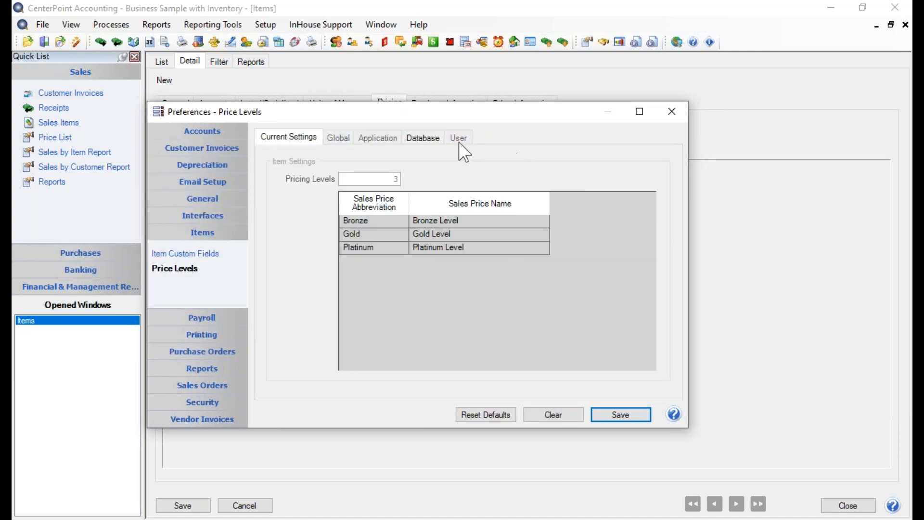
pyautogui.click(423, 137)
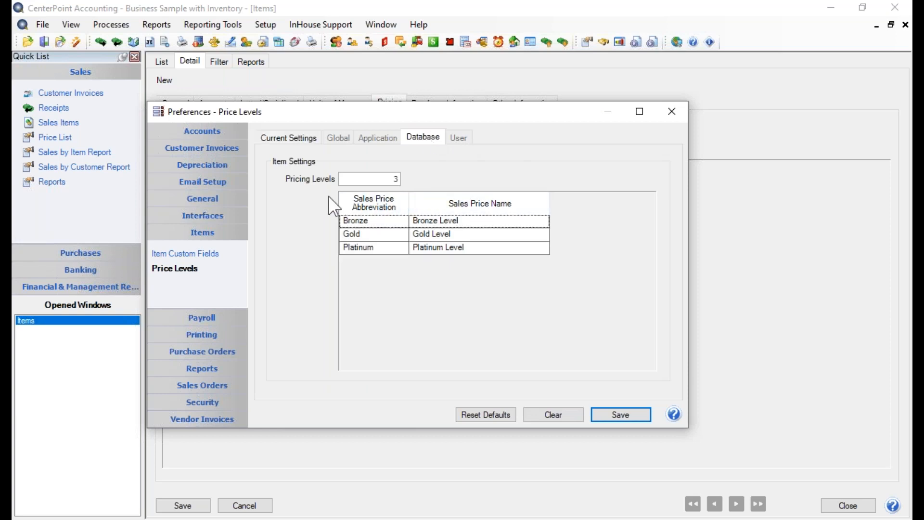
pyautogui.click(358, 183)
pyautogui.moveTo(359, 183); pyautogui.dragTo(410, 174)
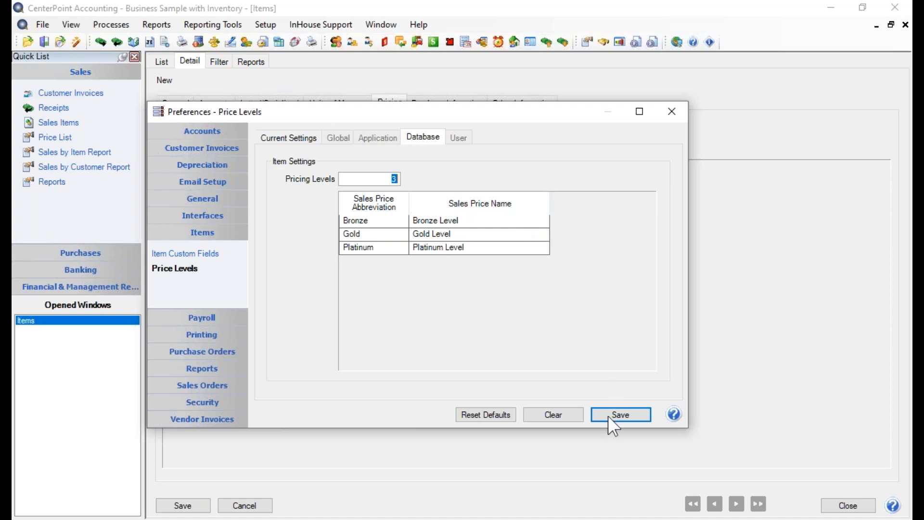
pyautogui.click(621, 413)
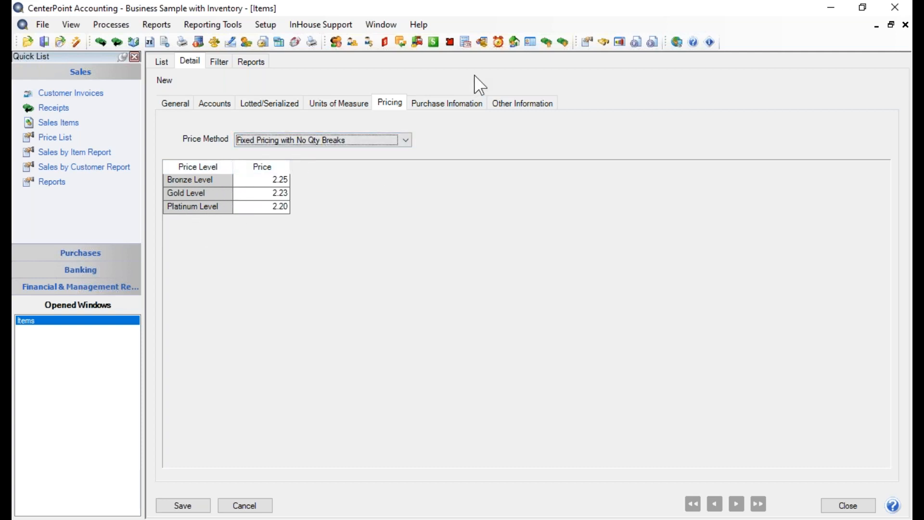
# Create a new business vendor with the company name Dynamic Foods Inc. and assign it in the item's vendor information.
pyautogui.click(445, 103)
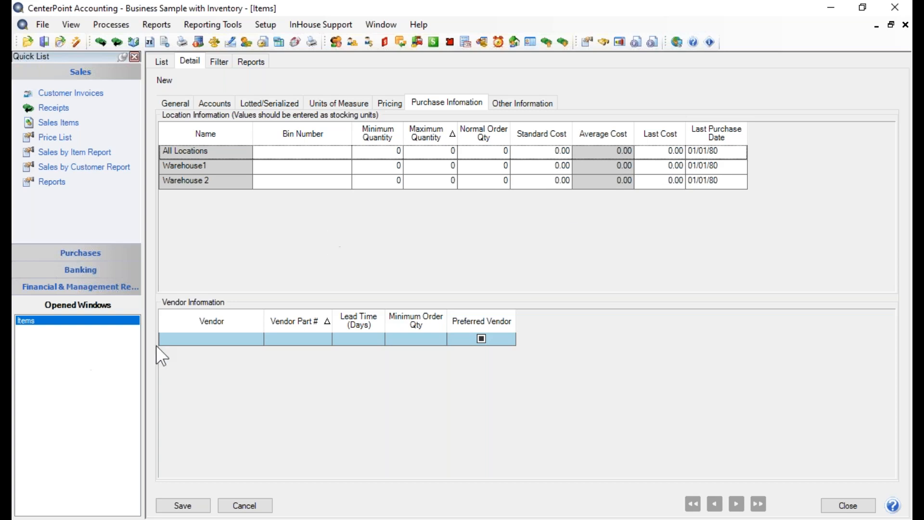
pyautogui.click(214, 337)
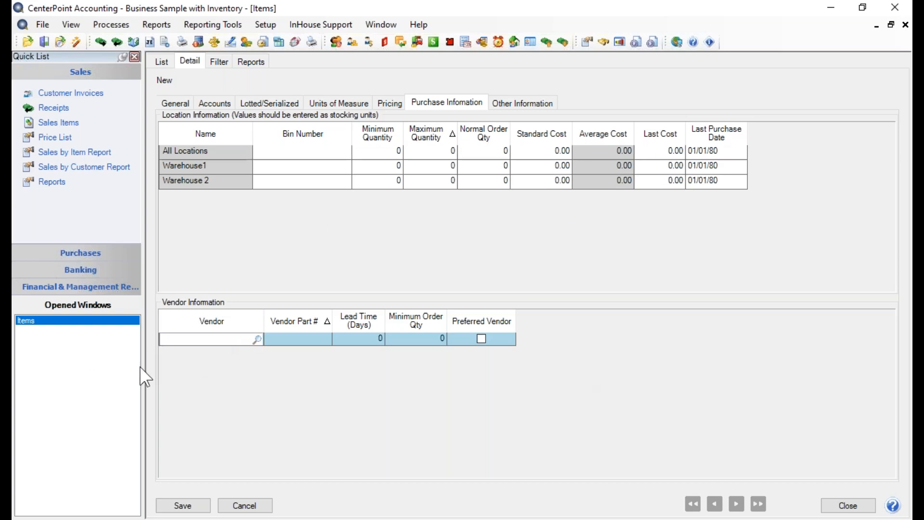
pyautogui.click(258, 338)
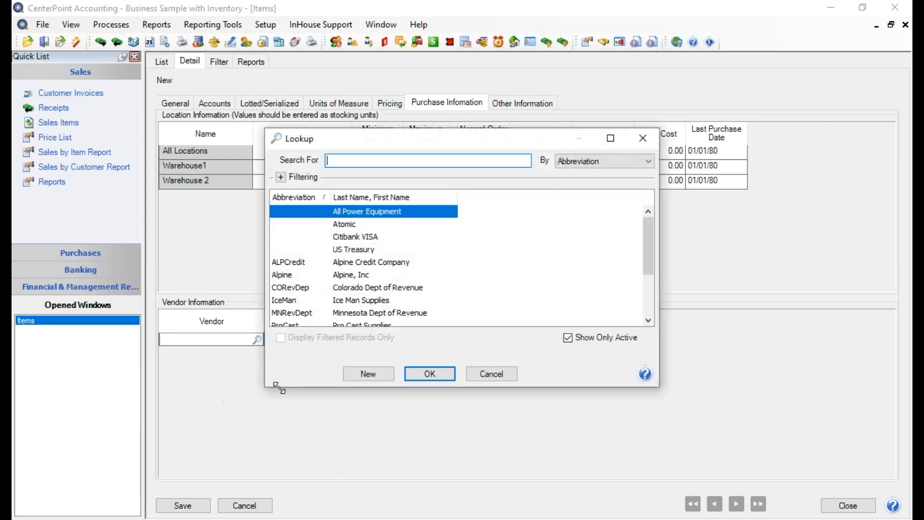
pyautogui.click(379, 378)
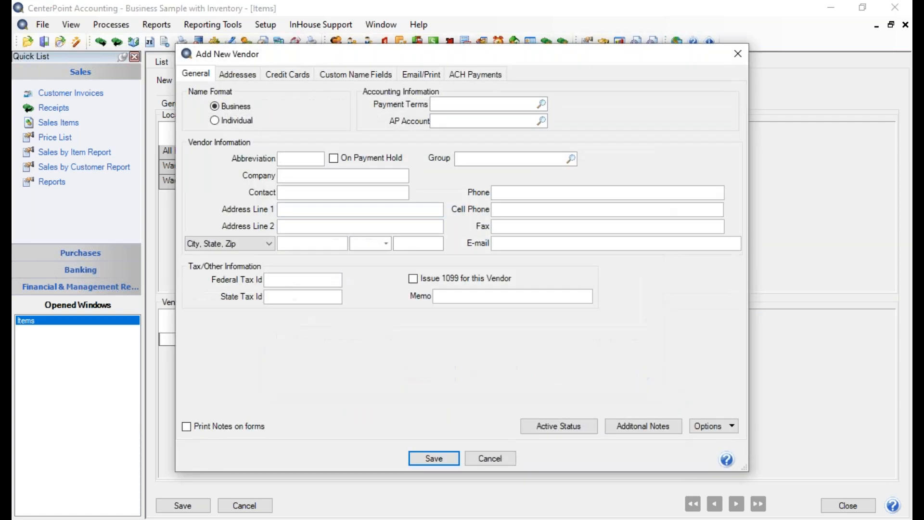
pyautogui.press('Tab')
pyautogui.press('Tab')
pyautogui.press('Tab')
pyautogui.press('Tab')
pyautogui.write('Dynamic Foods Inc.')
pyautogui.click(422, 458)
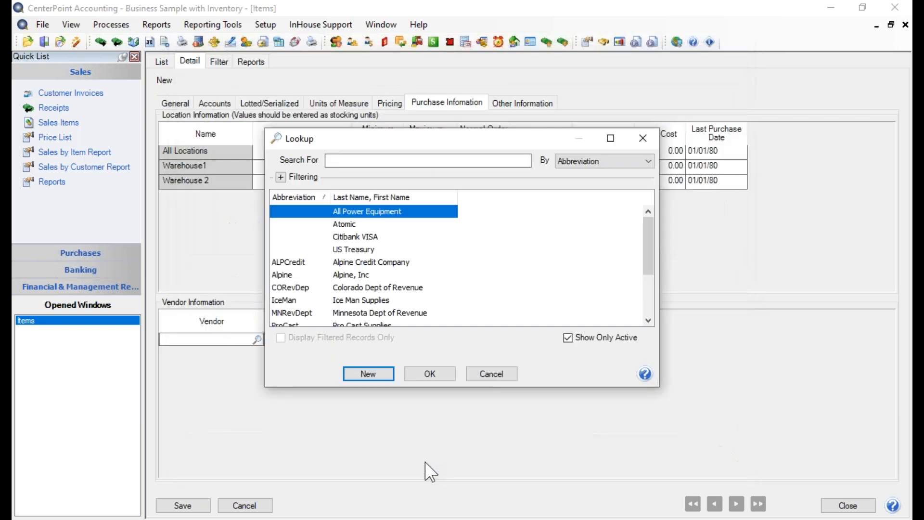
pyautogui.click(422, 375)
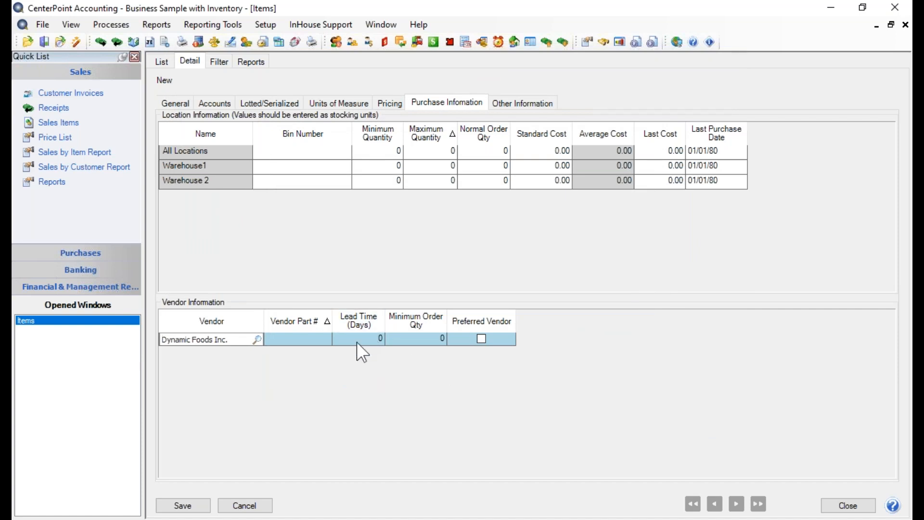
# Set the vendor part number to 456525, lead time to 15 days and minimum order quantity to 8, and mark Dynamic Foods Inc. as preferred vendor.
pyautogui.click(324, 343)
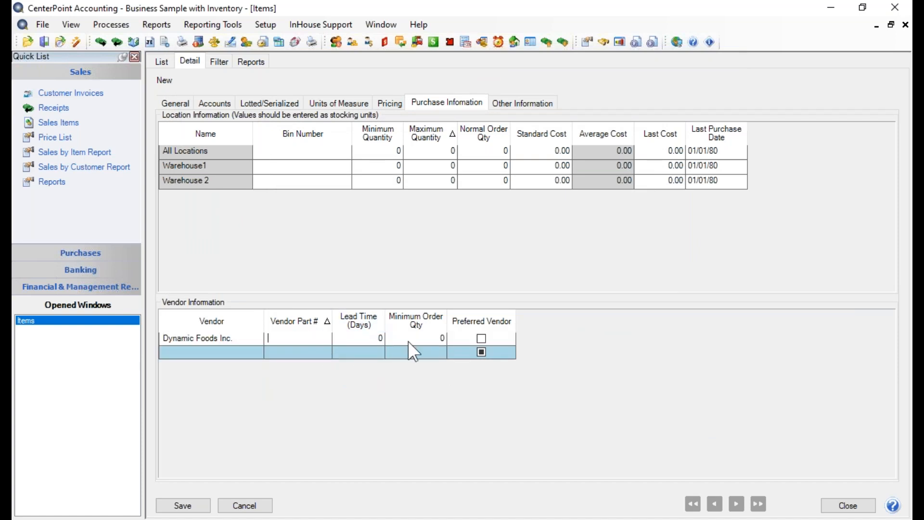
pyautogui.write('456525')
pyautogui.press('Tab')
pyautogui.write('15')
pyautogui.press('Tab')
pyautogui.write('8')
pyautogui.press('Tab')
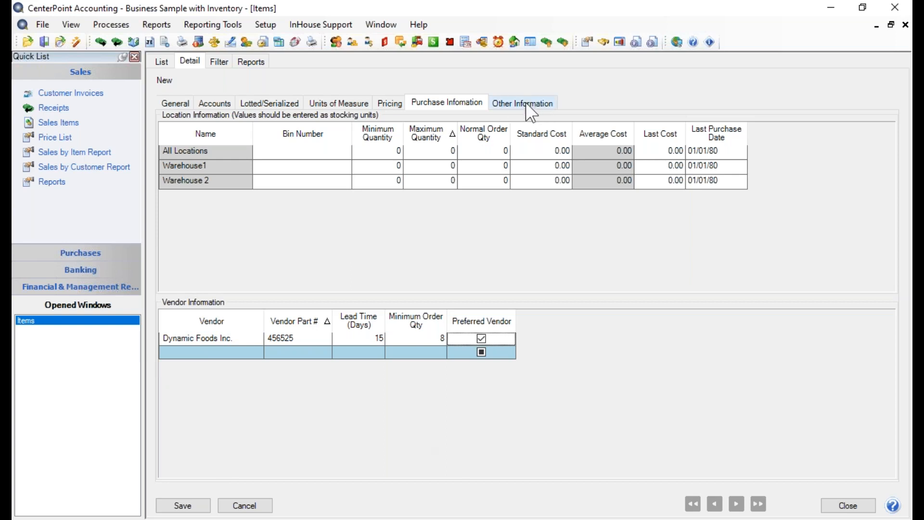
# Review the item's other information and the database-level Item Custom Fields preferences, and save the preferences without editing them.
pyautogui.click(530, 114)
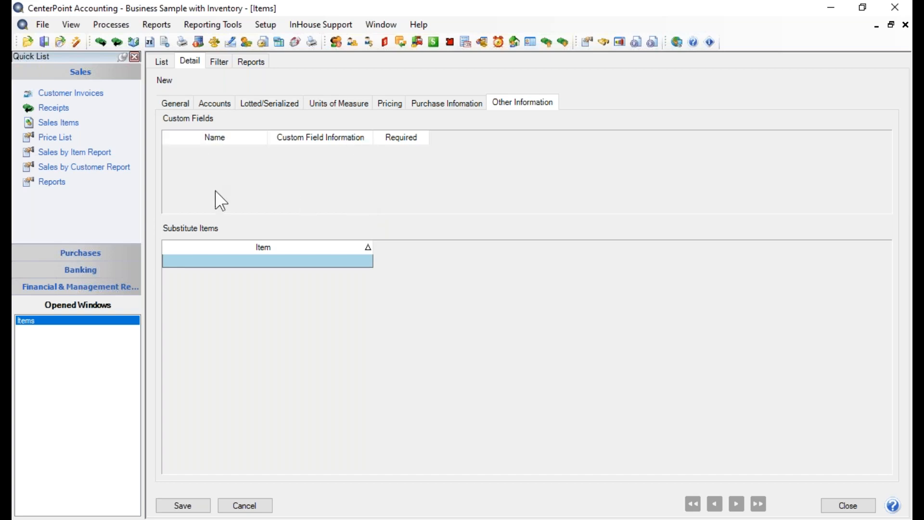
pyautogui.click(50, 28)
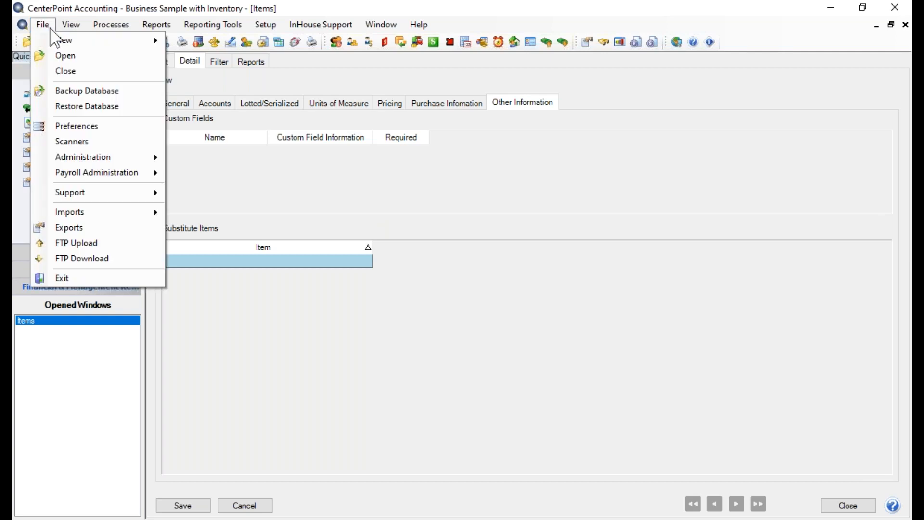
pyautogui.click(70, 124)
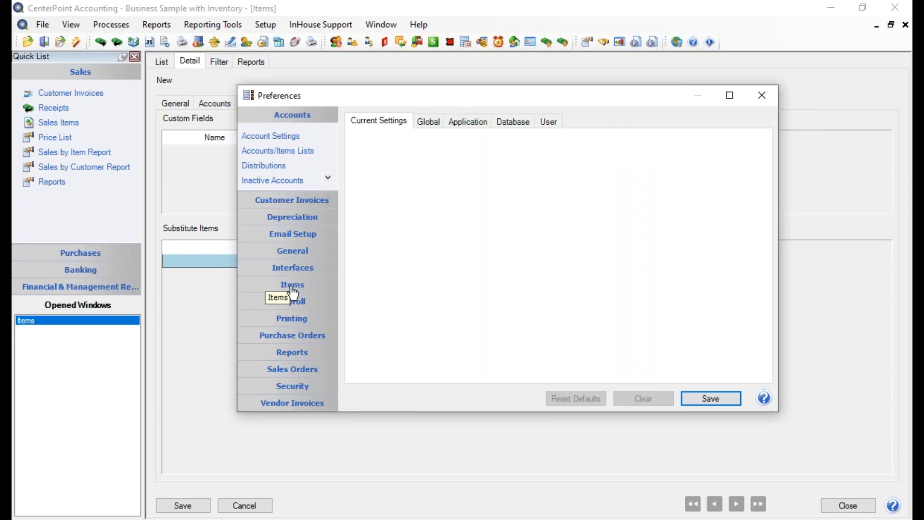
pyautogui.click(293, 284)
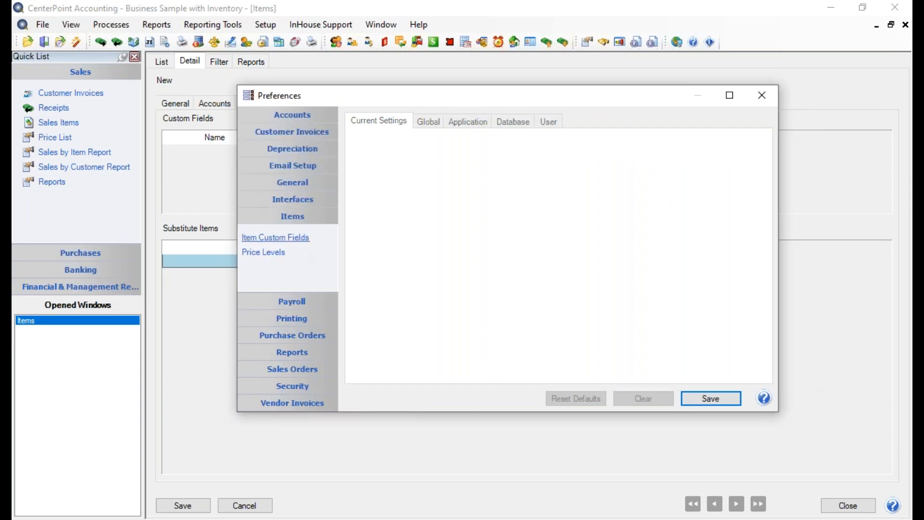
pyautogui.click(277, 237)
pyautogui.click(513, 123)
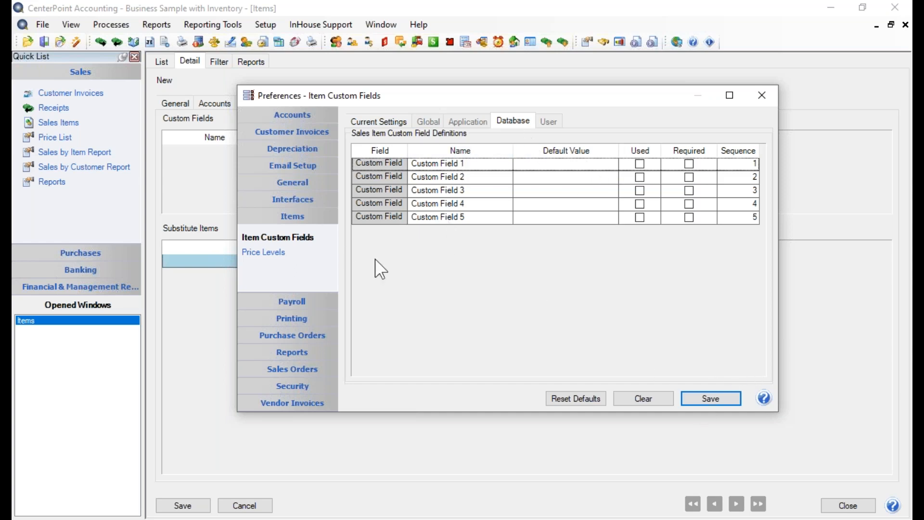
pyautogui.click(713, 396)
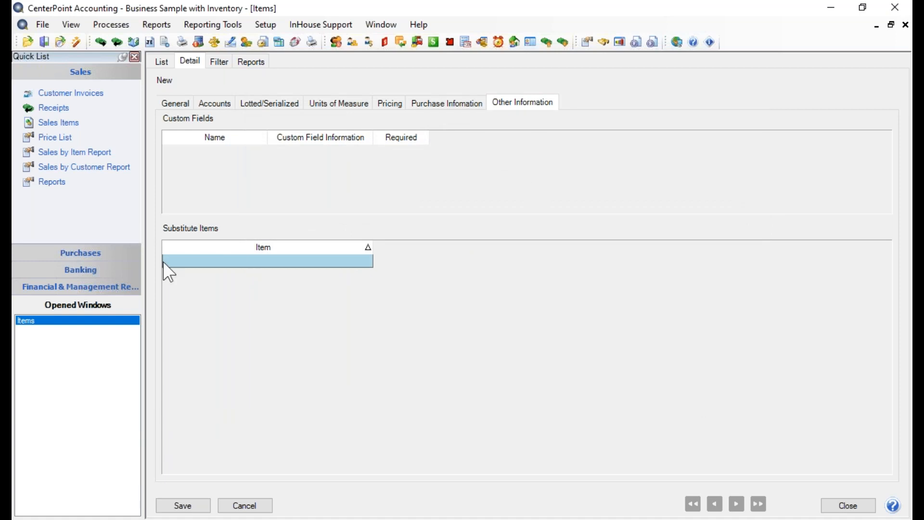
# Look up the items available as substitutes for the new item and close the lookup without choosing one.
pyautogui.click(175, 262)
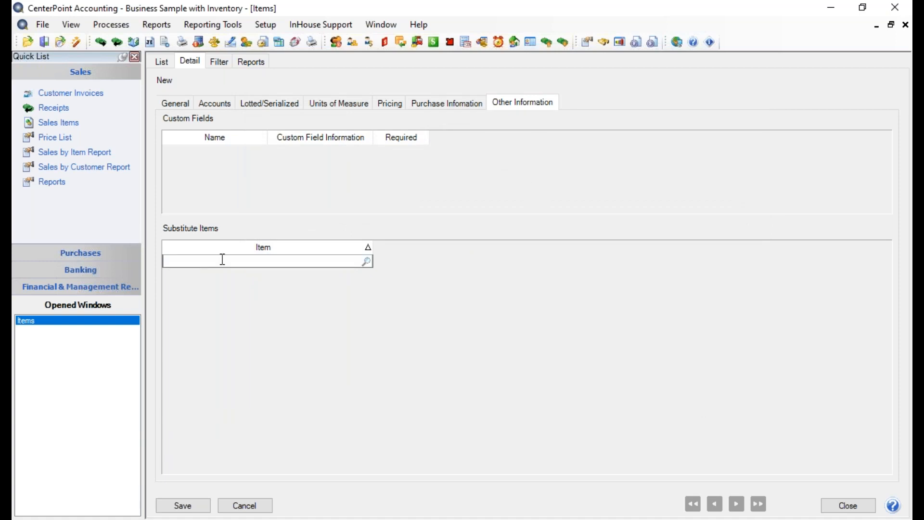
pyautogui.click(366, 260)
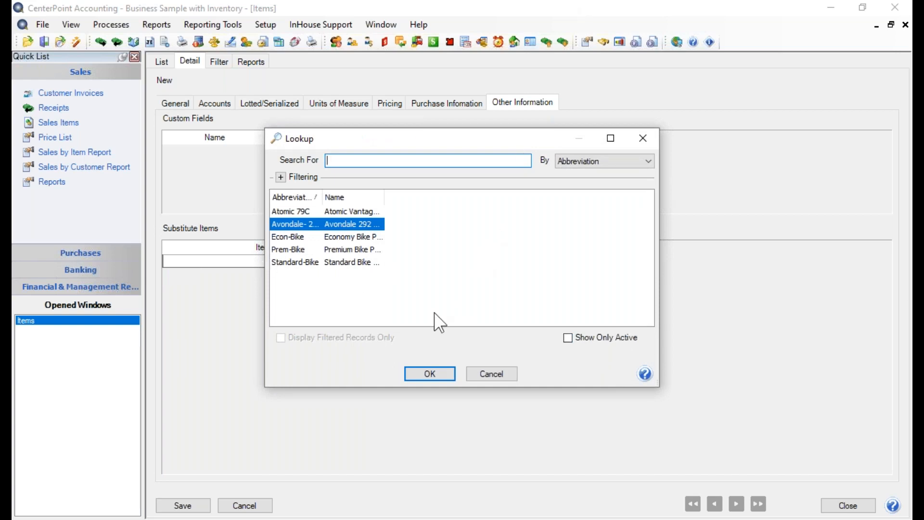
pyautogui.click(492, 374)
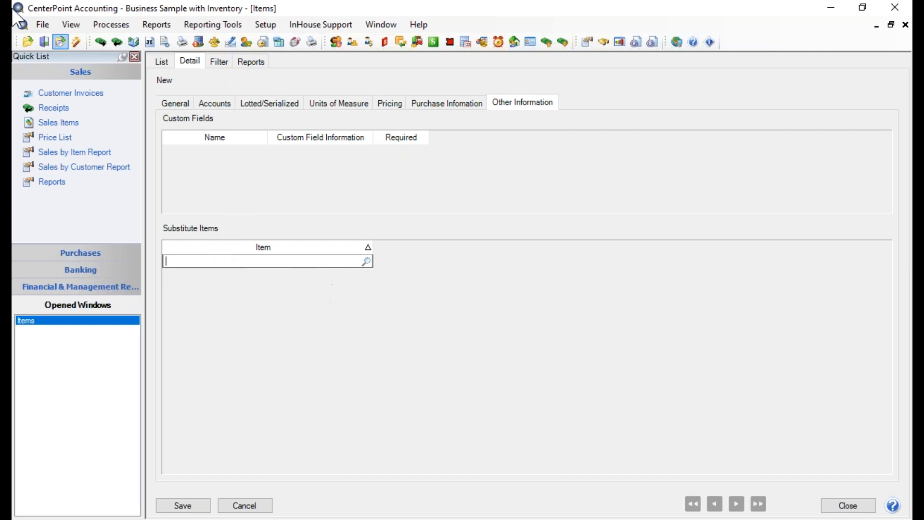
# Review the database-level Insufficient Quantities alert settings in the Customer Invoices preferences and save them without editing.
pyautogui.click(41, 26)
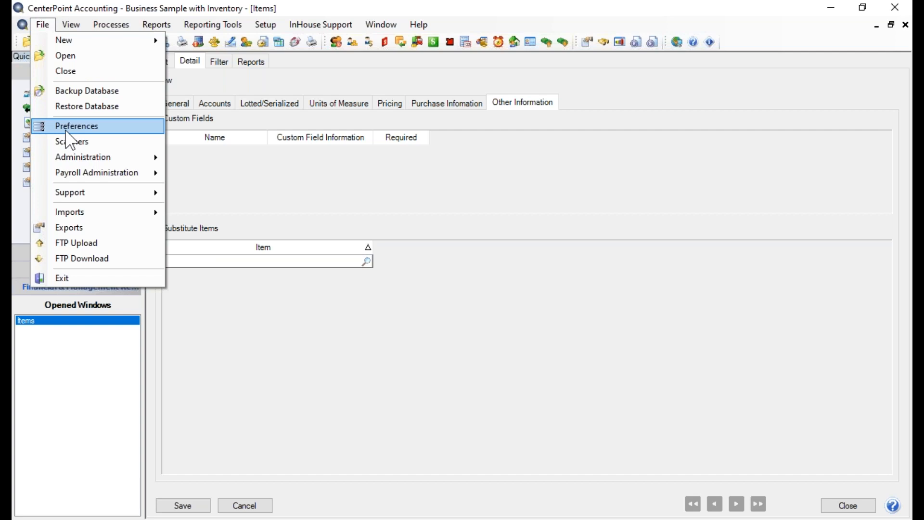
pyautogui.click(10, 213)
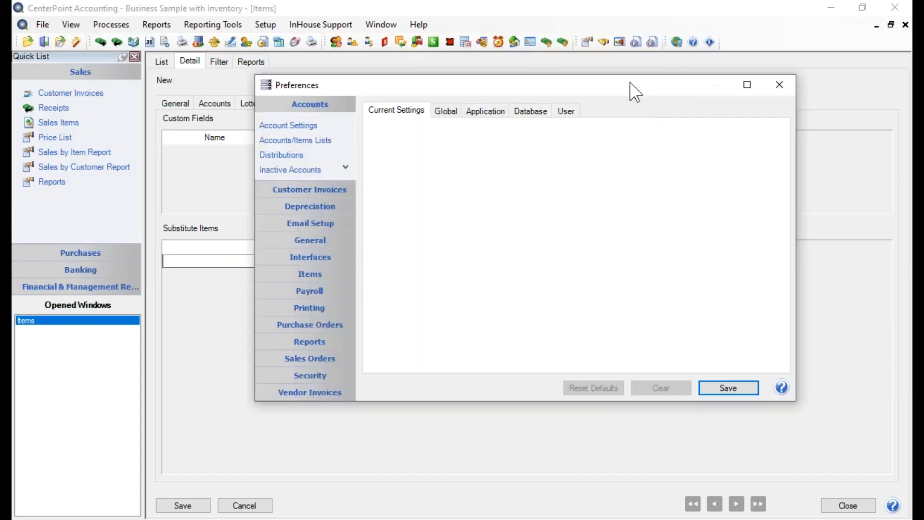
pyautogui.moveTo(631, 85); pyautogui.dragTo(561, 68)
pyautogui.click(234, 173)
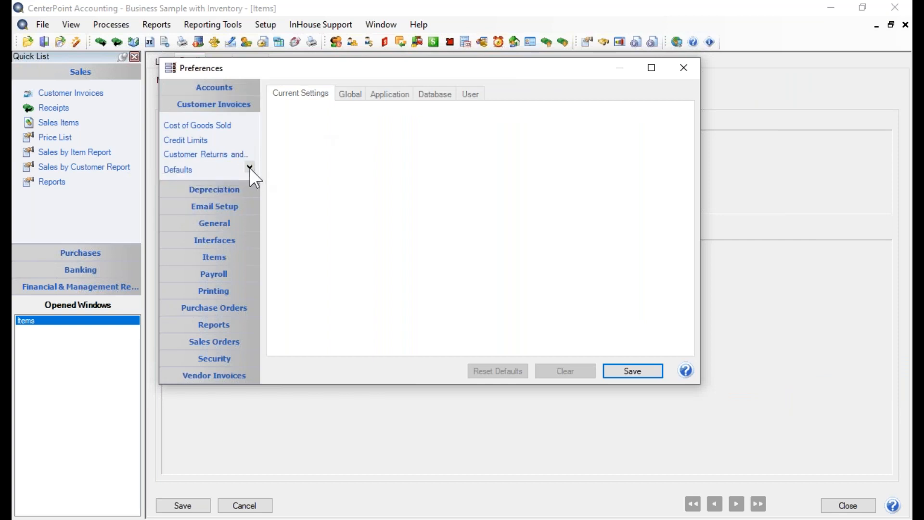
pyautogui.click(249, 168)
pyautogui.click(249, 168)
pyautogui.click(249, 167)
pyautogui.click(249, 167)
pyautogui.click(249, 167)
pyautogui.click(234, 161)
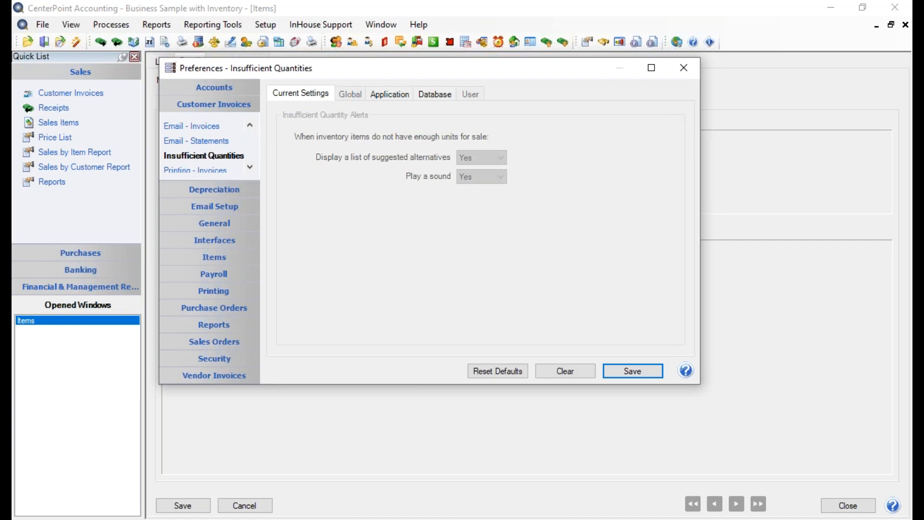
pyautogui.click(437, 96)
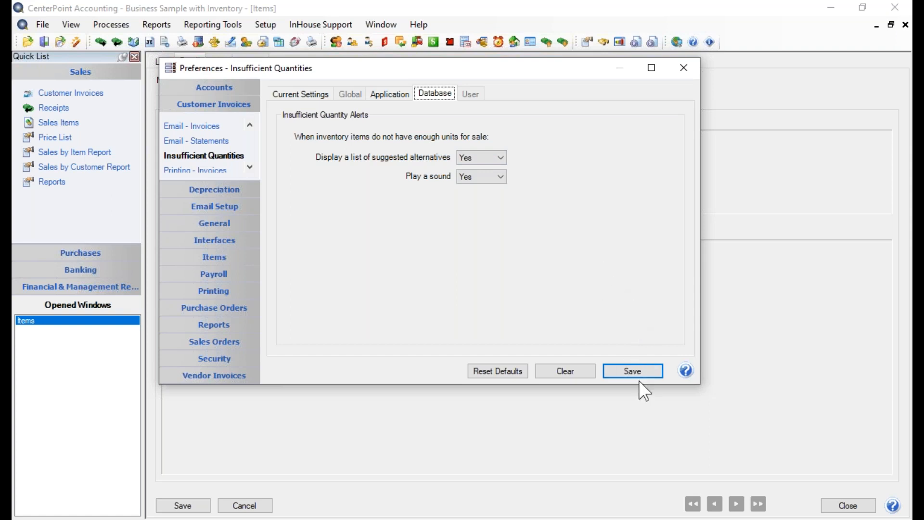
pyautogui.click(633, 368)
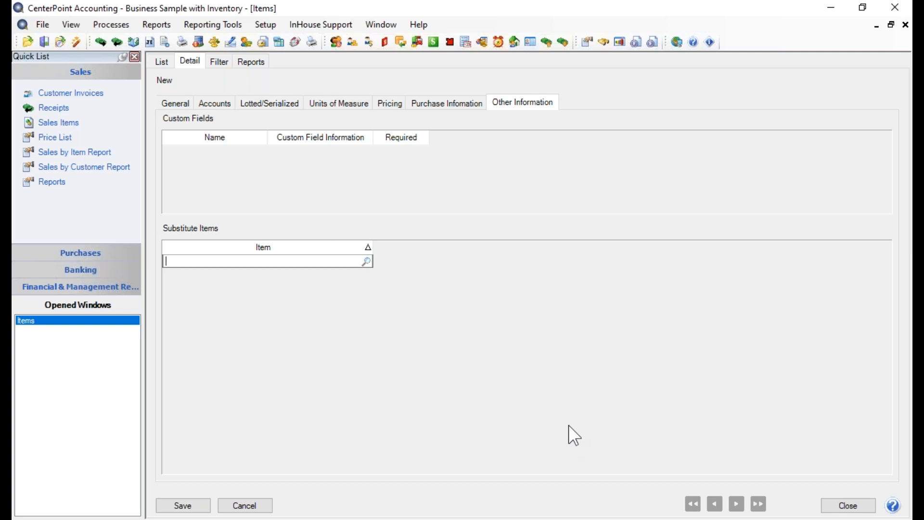
# Save the new lotted item Dynamic Protein Bars.
pyautogui.click(183, 505)
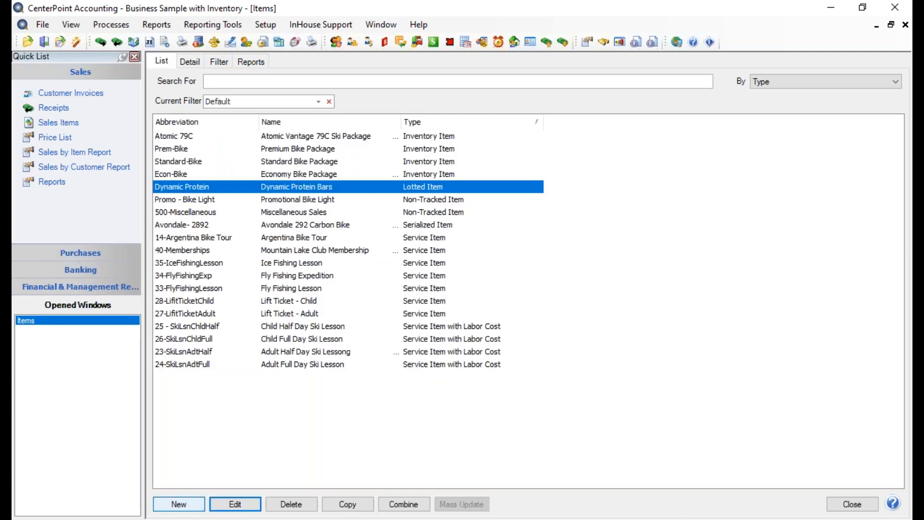